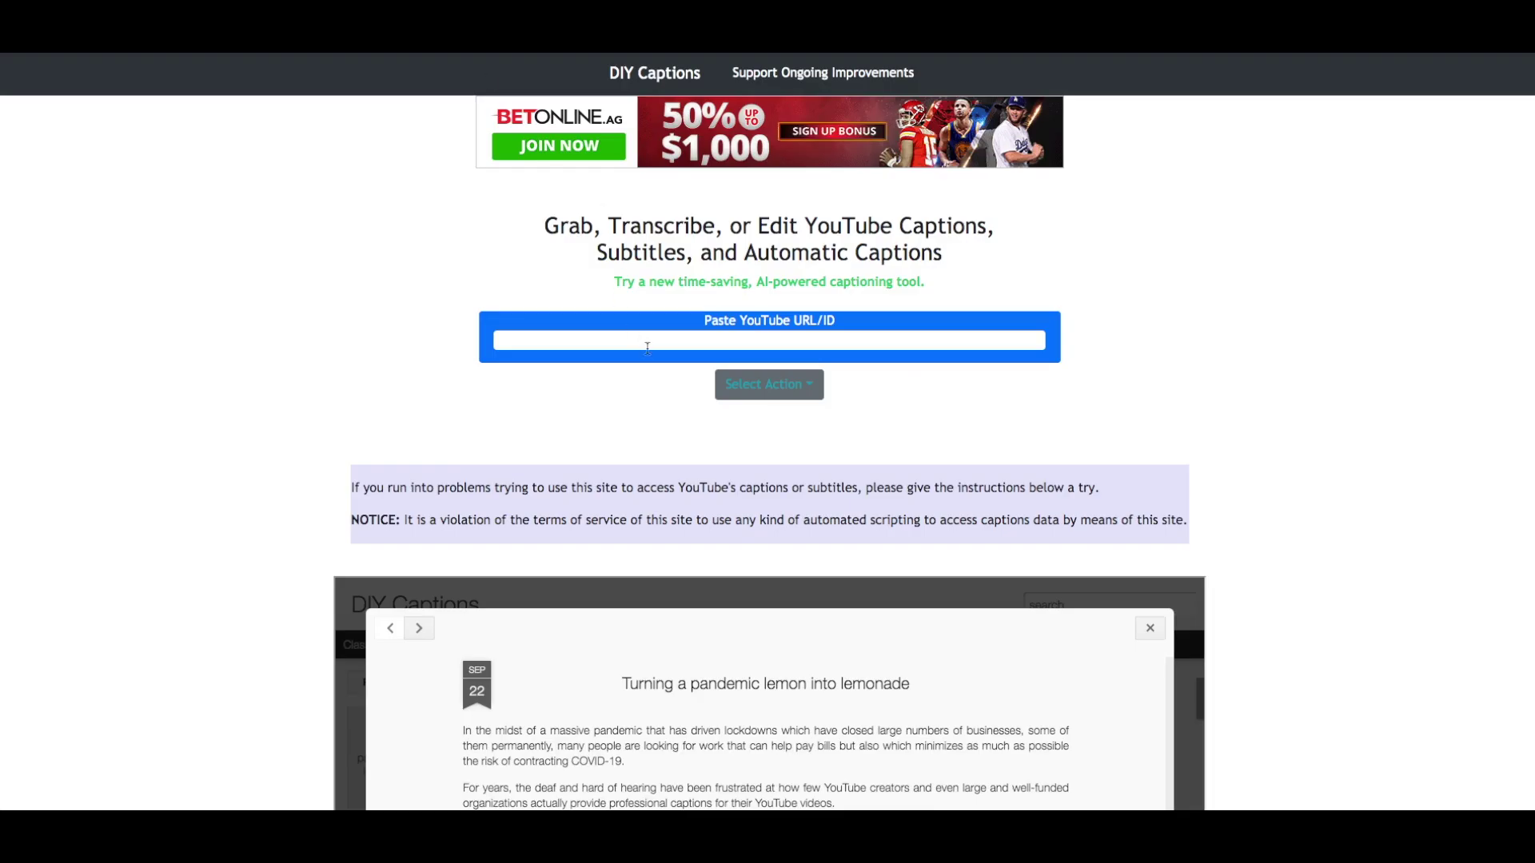
Paste the niche-websites video's YouTube link into DIY Captions
{"action": "type", "text": "https://www.youtube.com/watch?v=8hhNZfoi-mY&list=PLt7J02h9vbORJUHjWCl6OsuQqLbpM-DiL&index=1"}
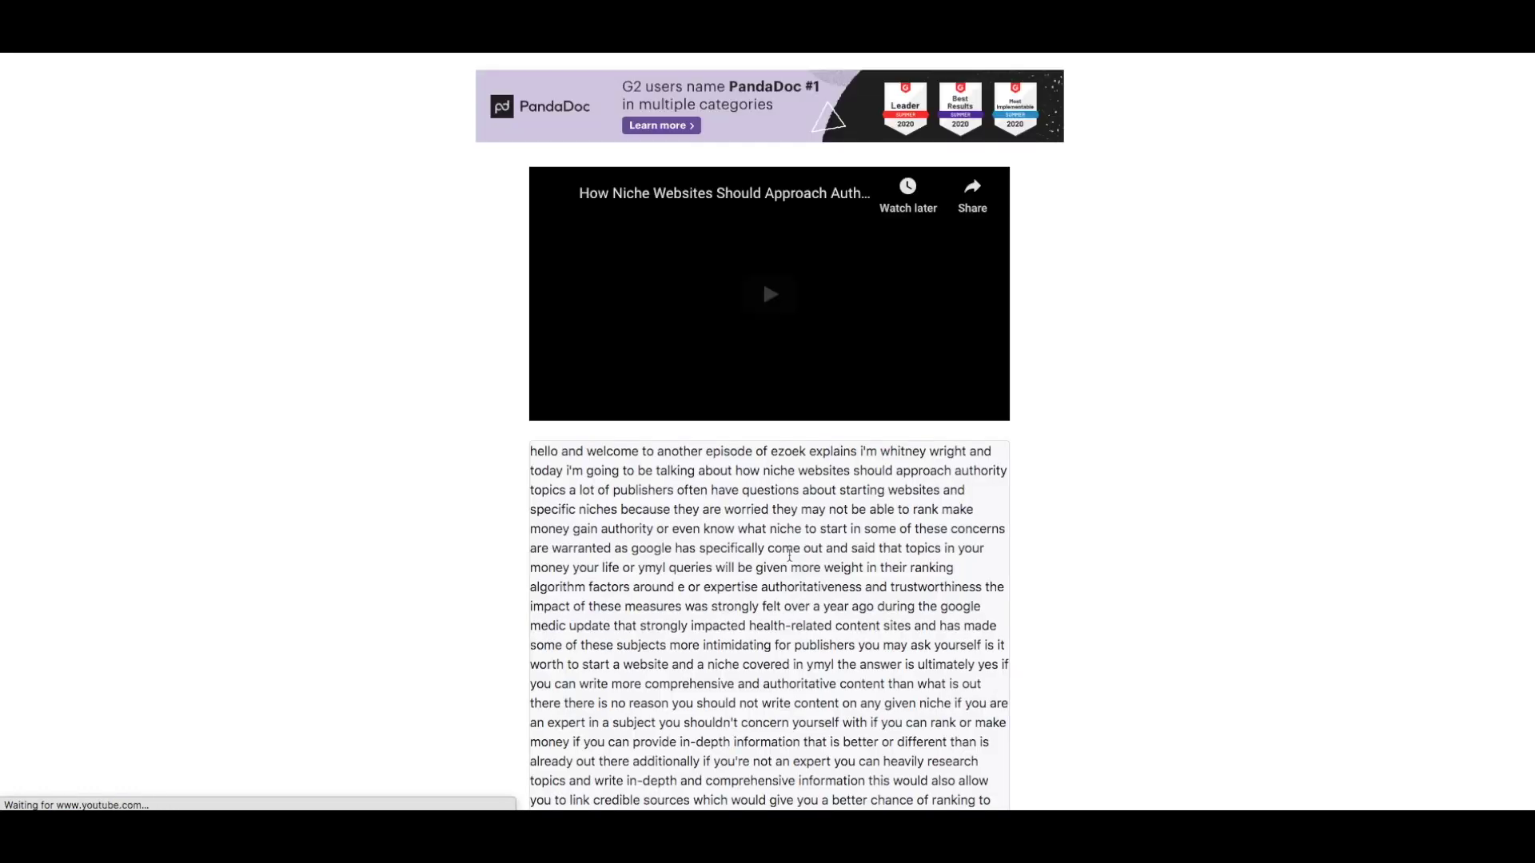
Select the transcript's opening lines, clear the selection, and scroll down through the grabbed captions
{"action": "left_click_drag", "start_coordinate": [564, 453], "coordinate": [755, 626]}
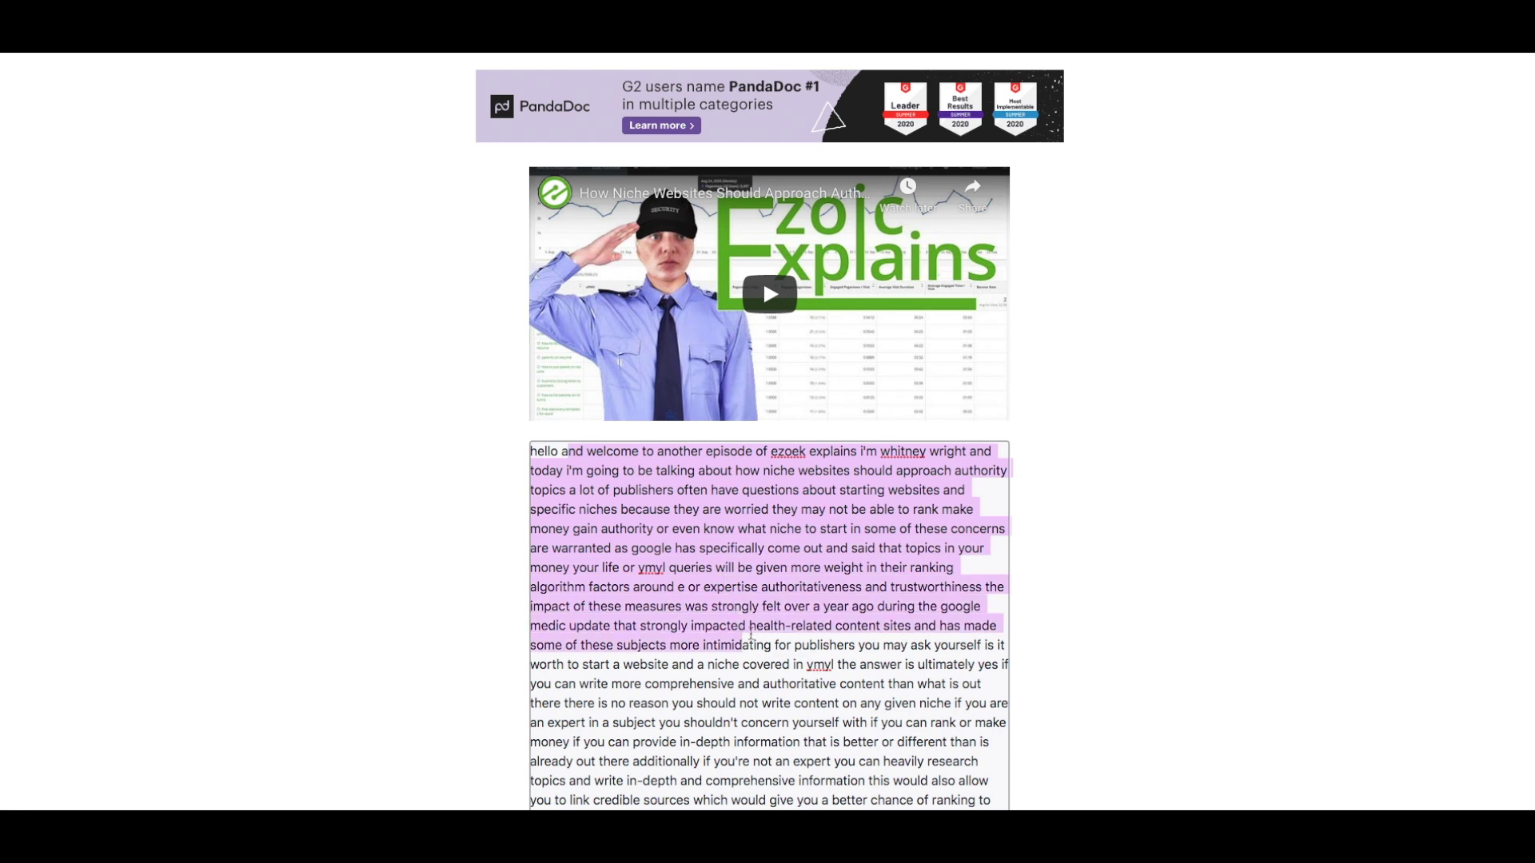
{"action": "left_click", "coordinate": [754, 626]}
{"action": "scroll", "coordinate": [783, 611], "scroll_direction": "down", "scroll_amount": 2}
{"action": "scroll", "coordinate": [782, 611], "scroll_direction": "down", "scroll_amount": 2}
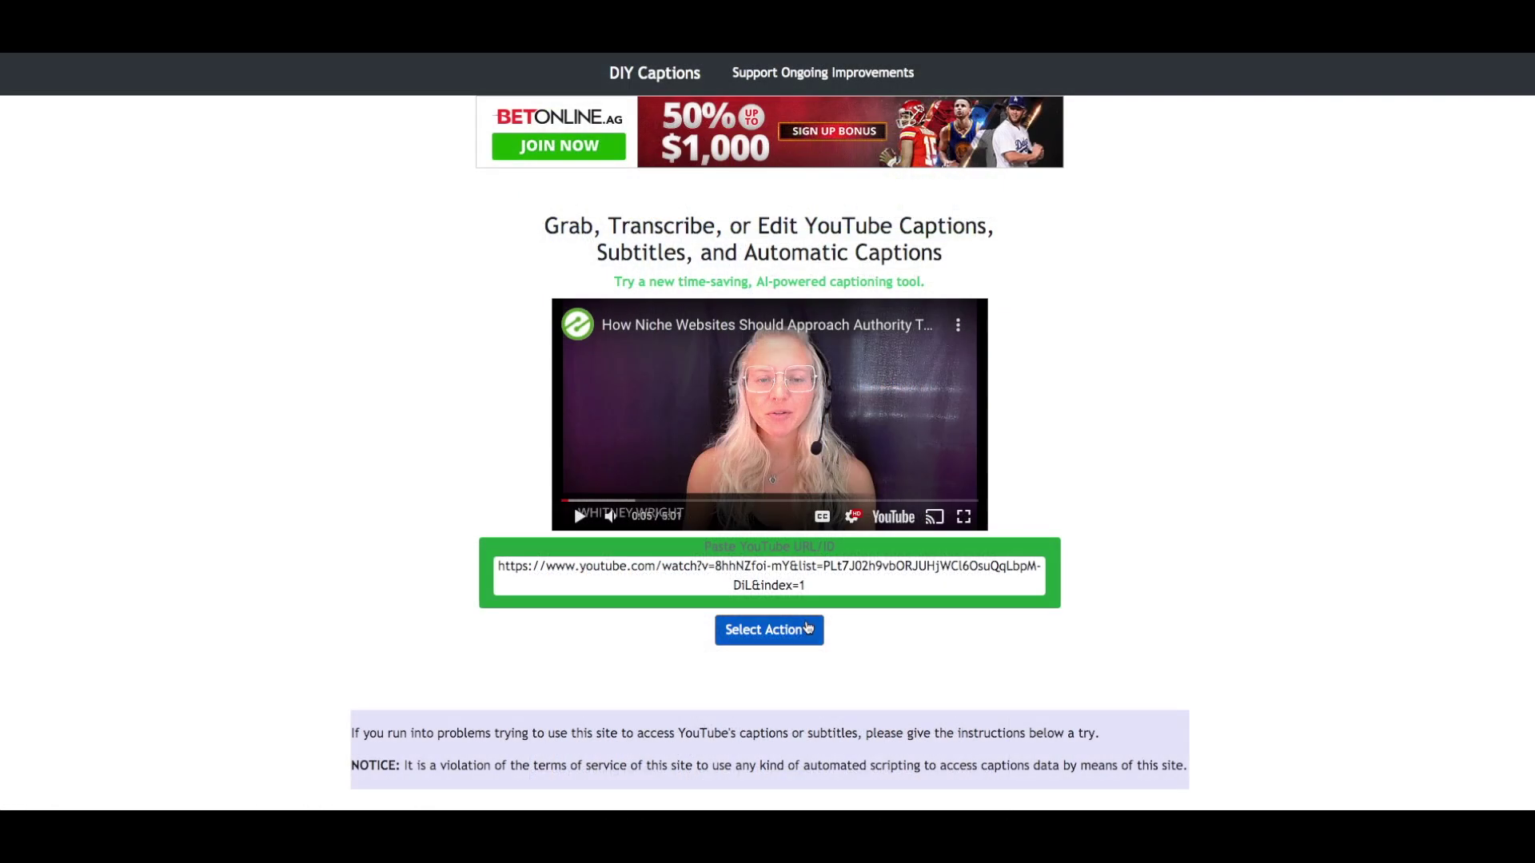
Choose Edit Captions in HyprScribr from the Select Action list
{"action": "left_click", "coordinate": [807, 630]}
{"action": "left_click", "coordinate": [819, 696]}
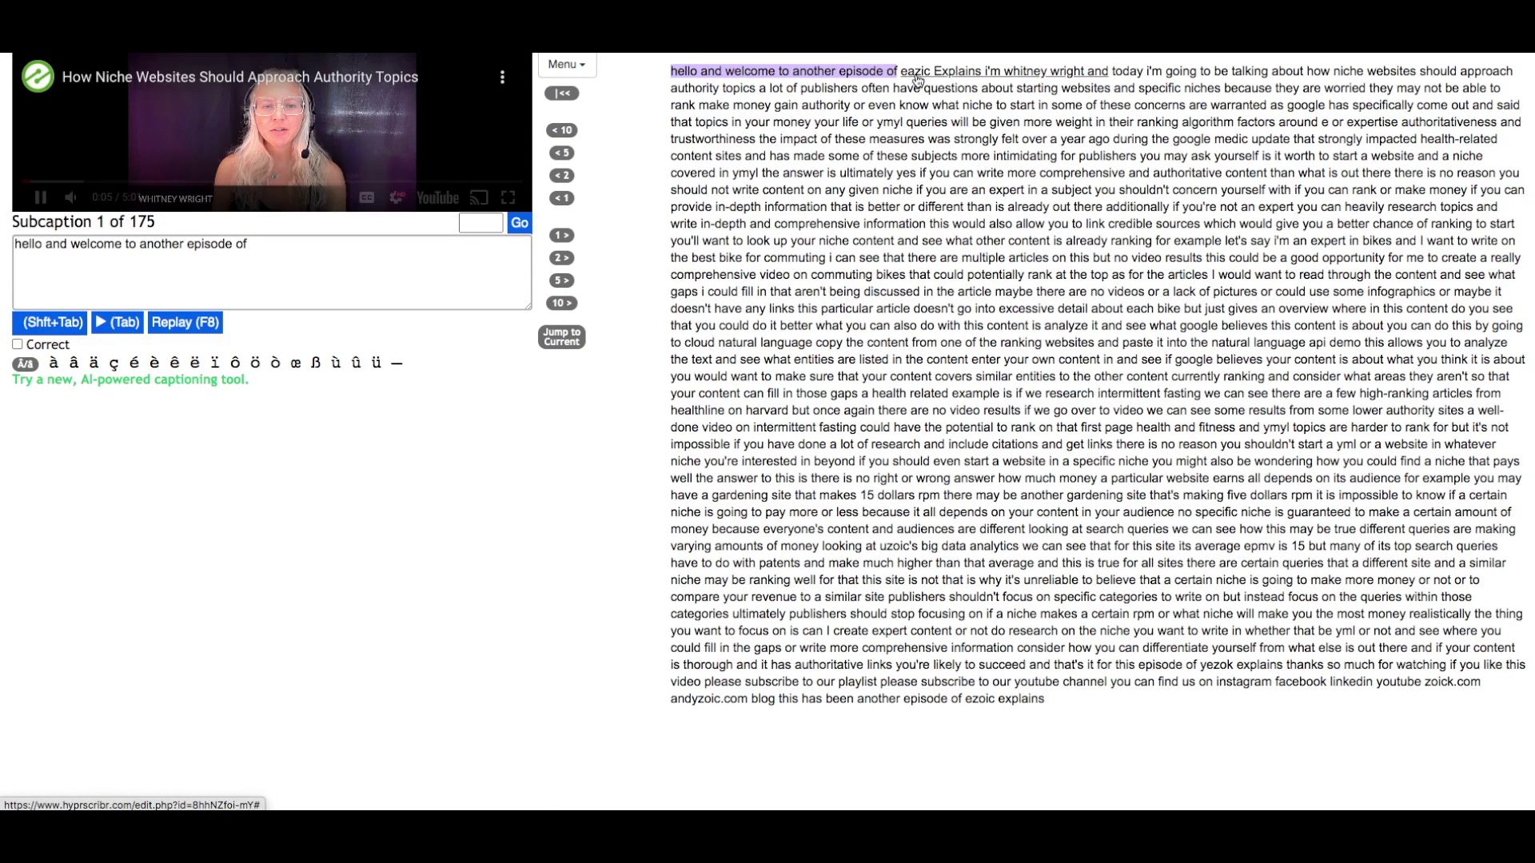
Move to subcaption 2 and correct the misspelled 'eazic' to 'Ezoic'
{"action": "left_click", "coordinate": [917, 78]}
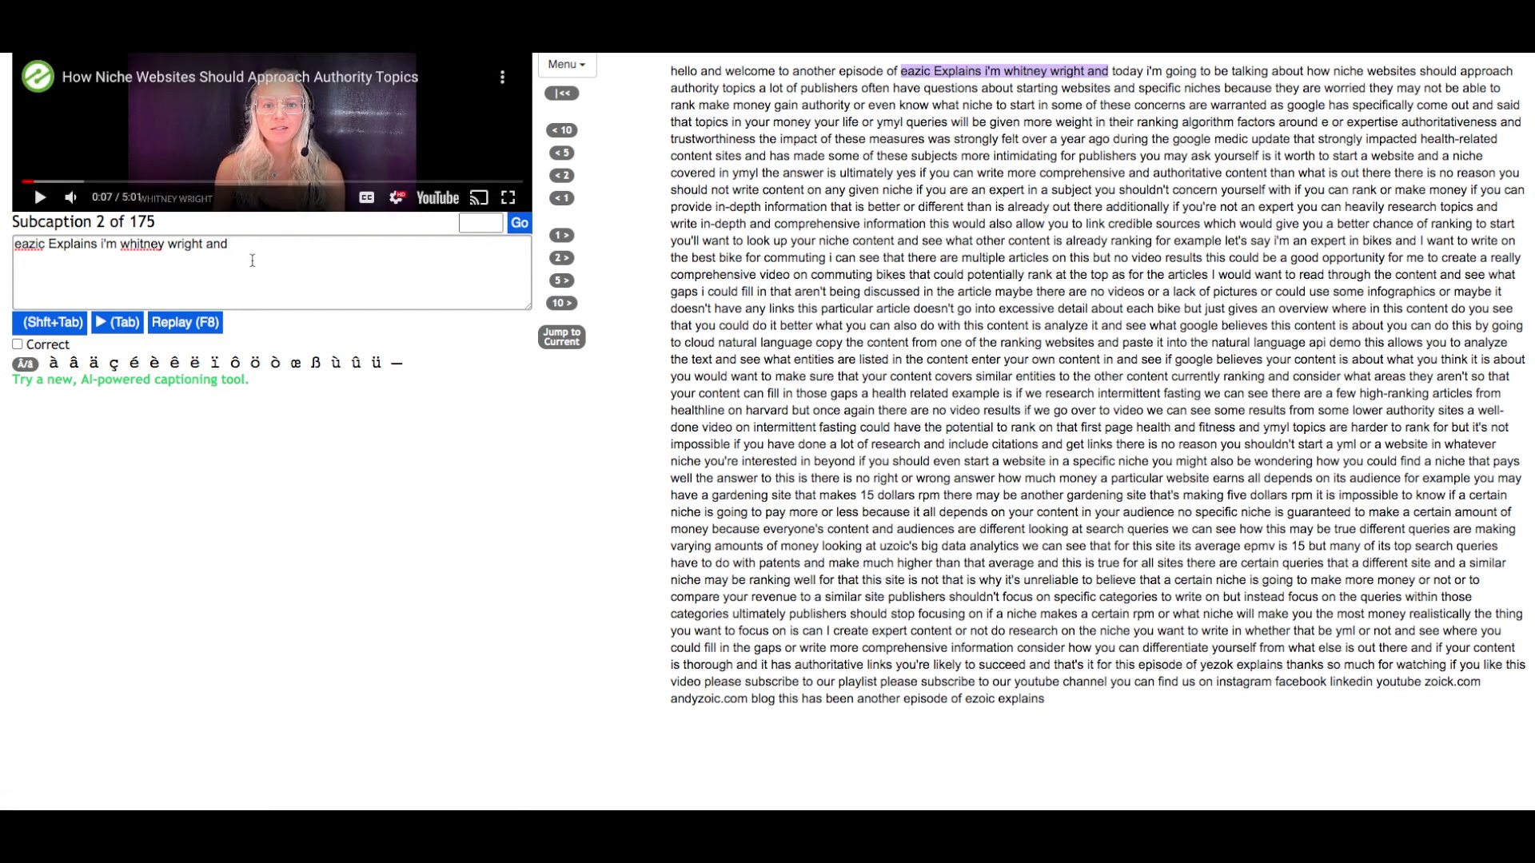
{"action": "double_click", "coordinate": [44, 251]}
{"action": "type", "text": "Ezoic"}
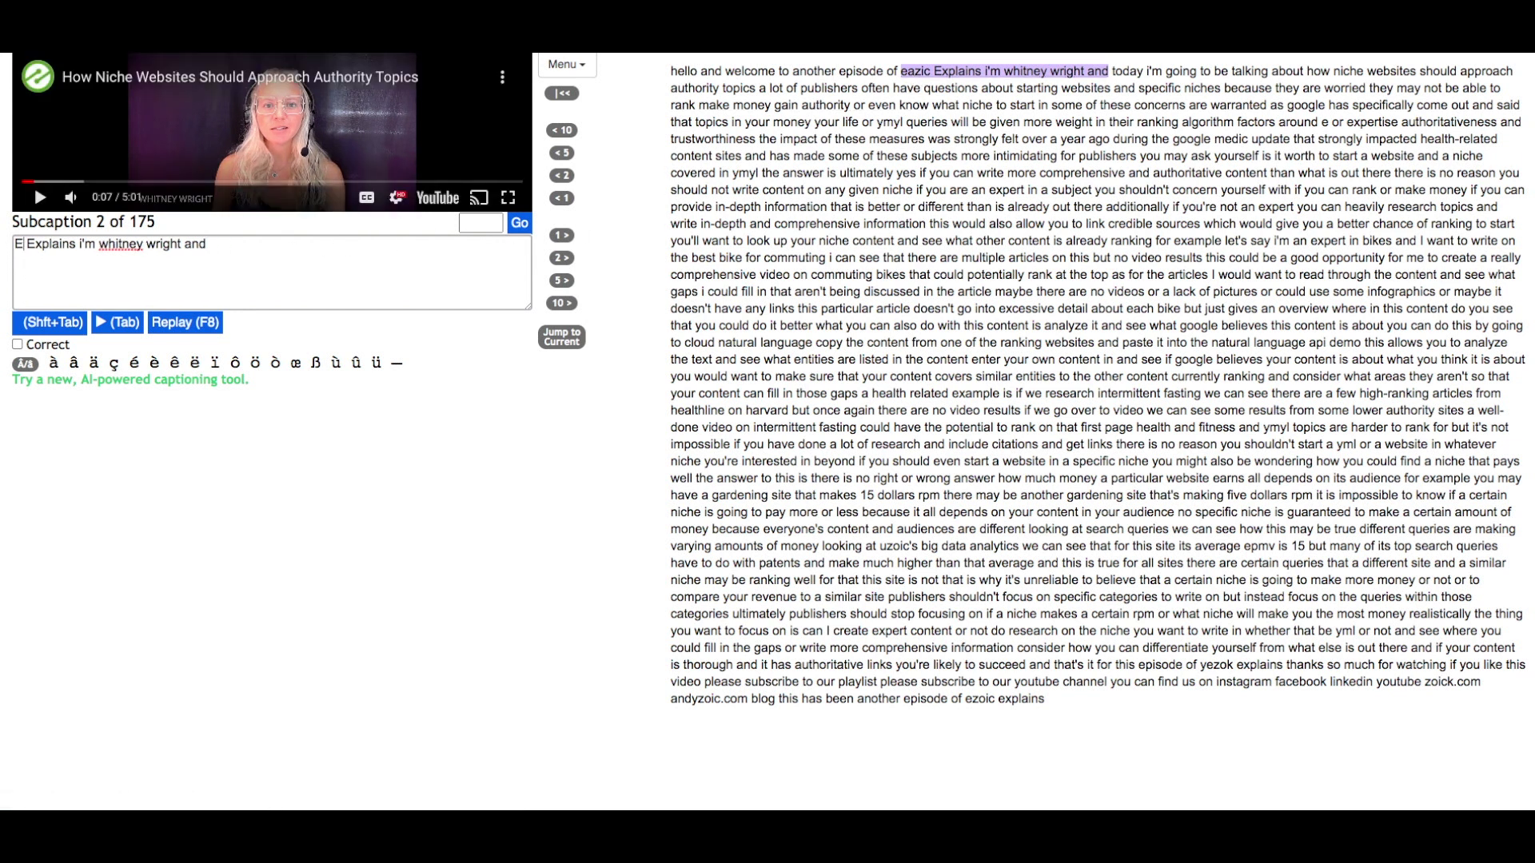
Step between subcaptions, ending at 'today i'm going to be talking about how'
{"action": "left_click", "coordinate": [41, 328]}
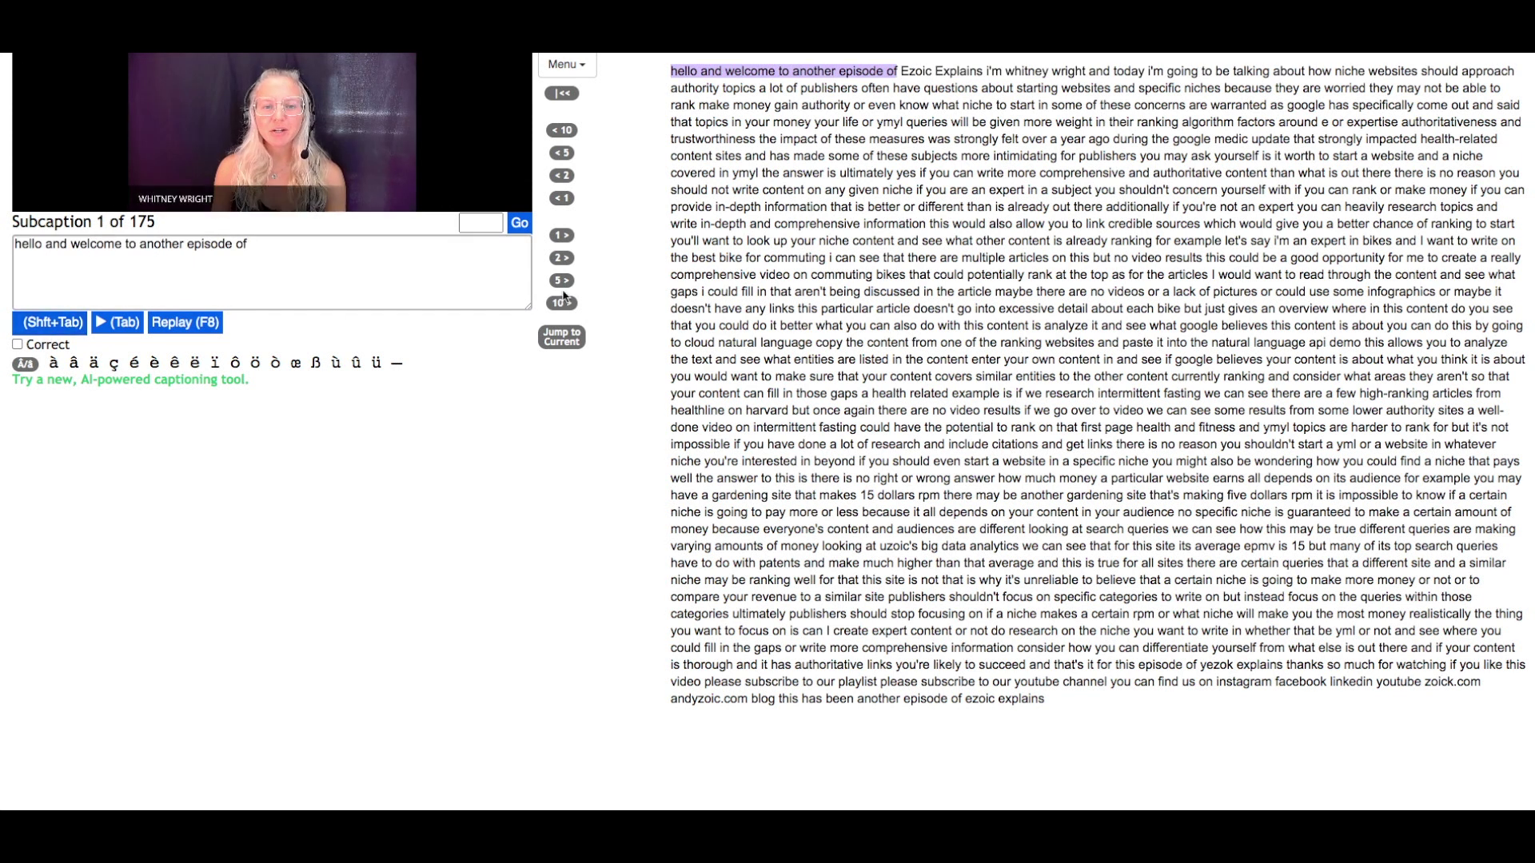
{"action": "left_click", "coordinate": [957, 76]}
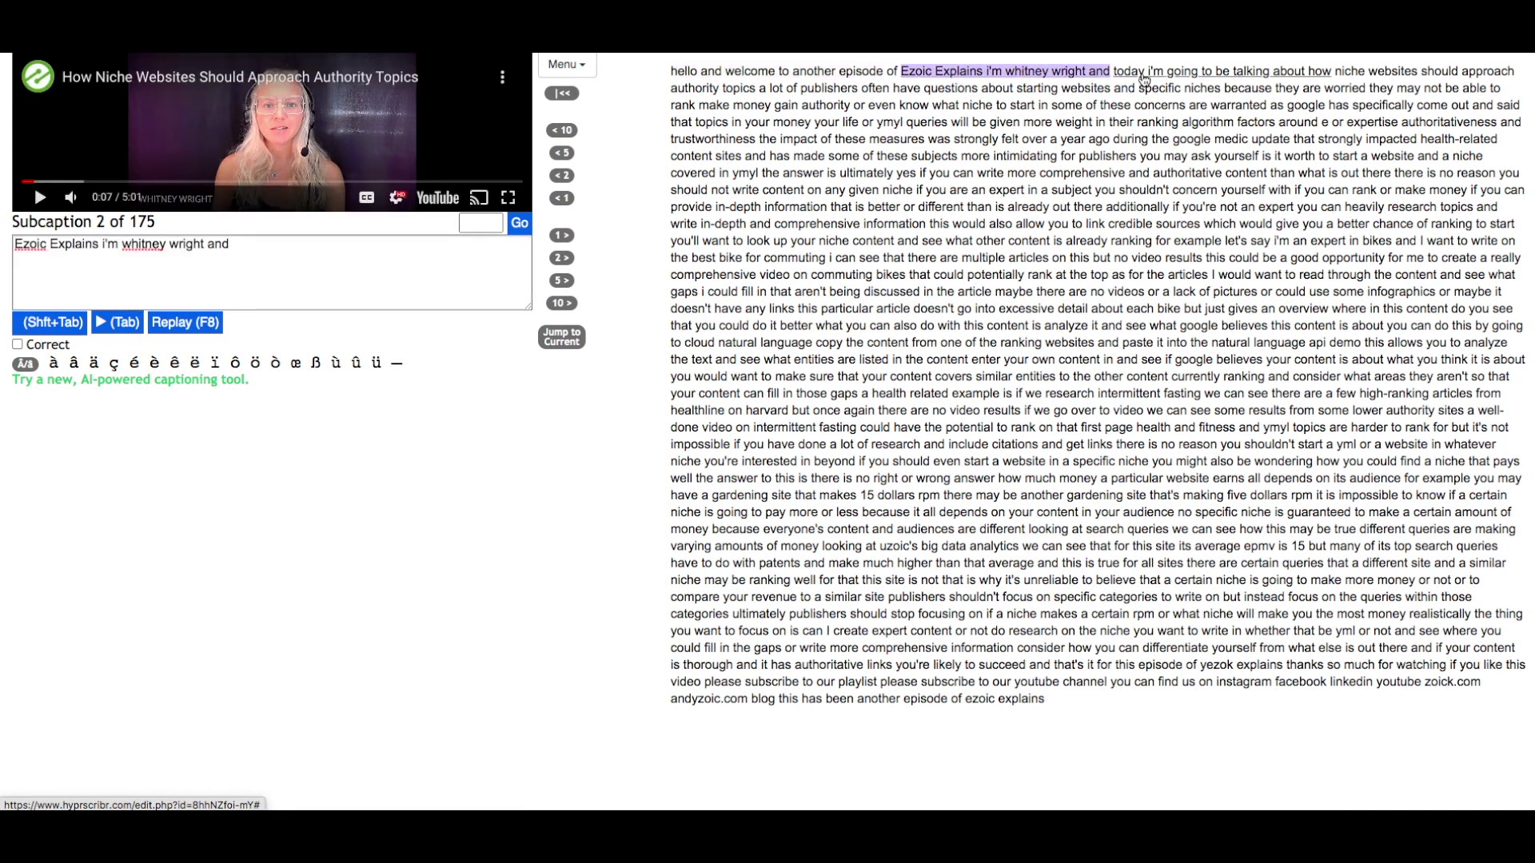
{"action": "left_click", "coordinate": [1145, 76]}
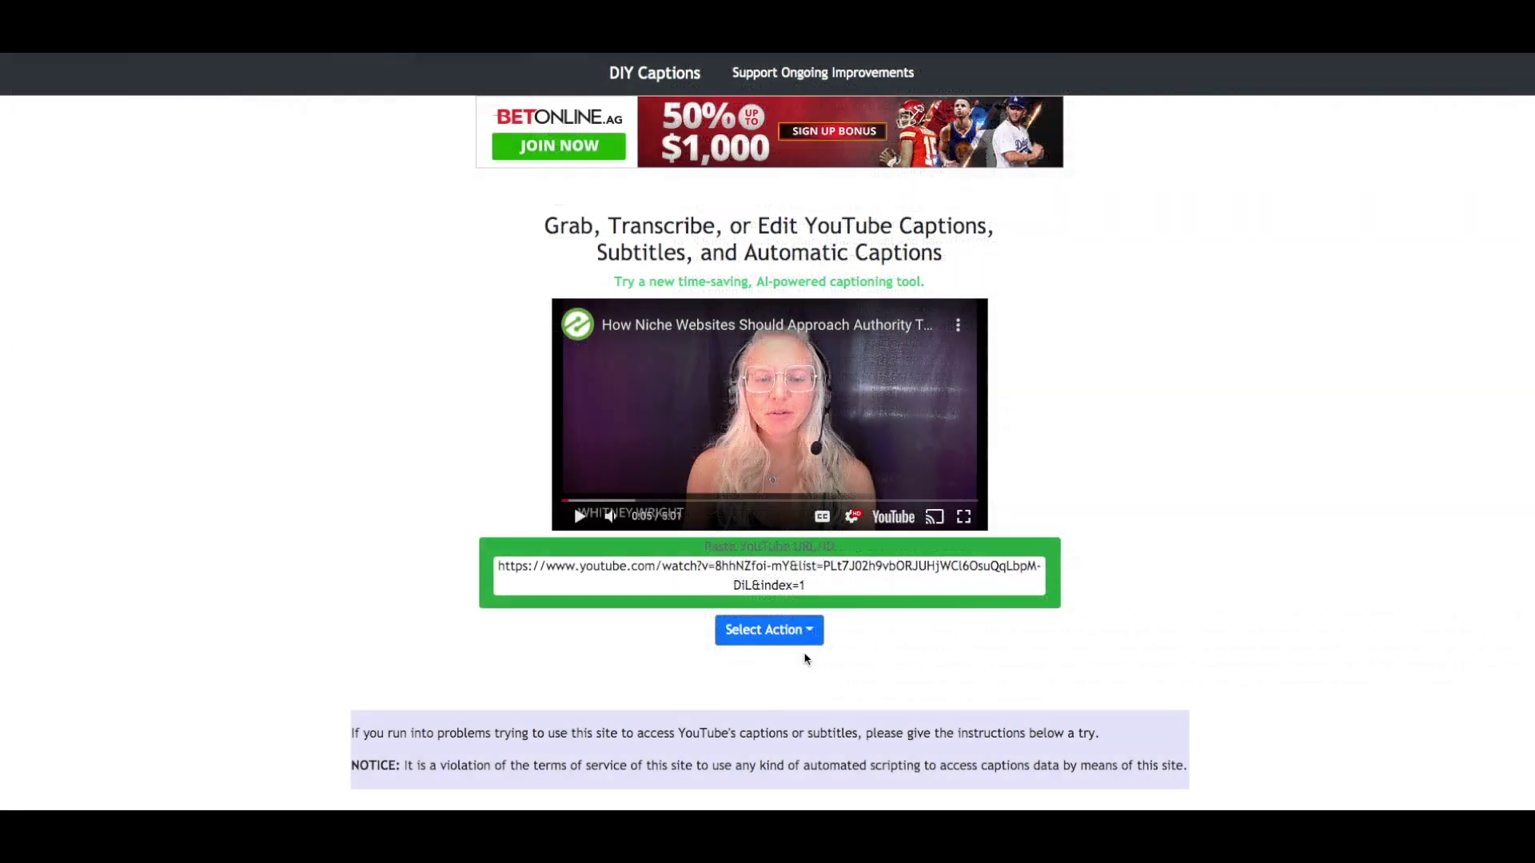
{"action": "left_click", "coordinate": [809, 639]}
{"action": "left_click", "coordinate": [831, 714]}
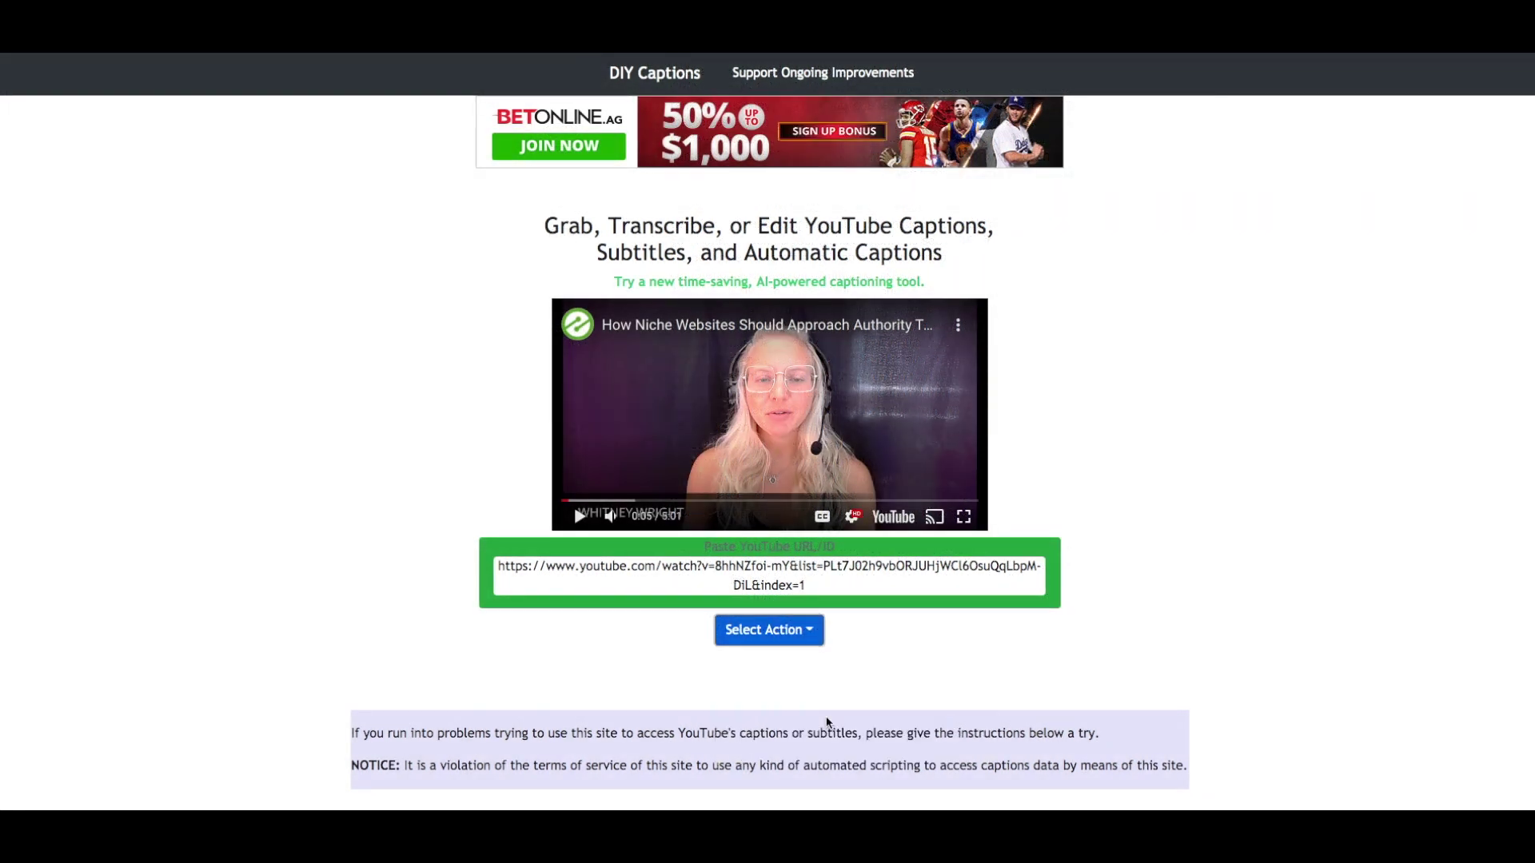
{"action": "left_click", "coordinate": [802, 319]}
{"action": "type", "text": "He"}
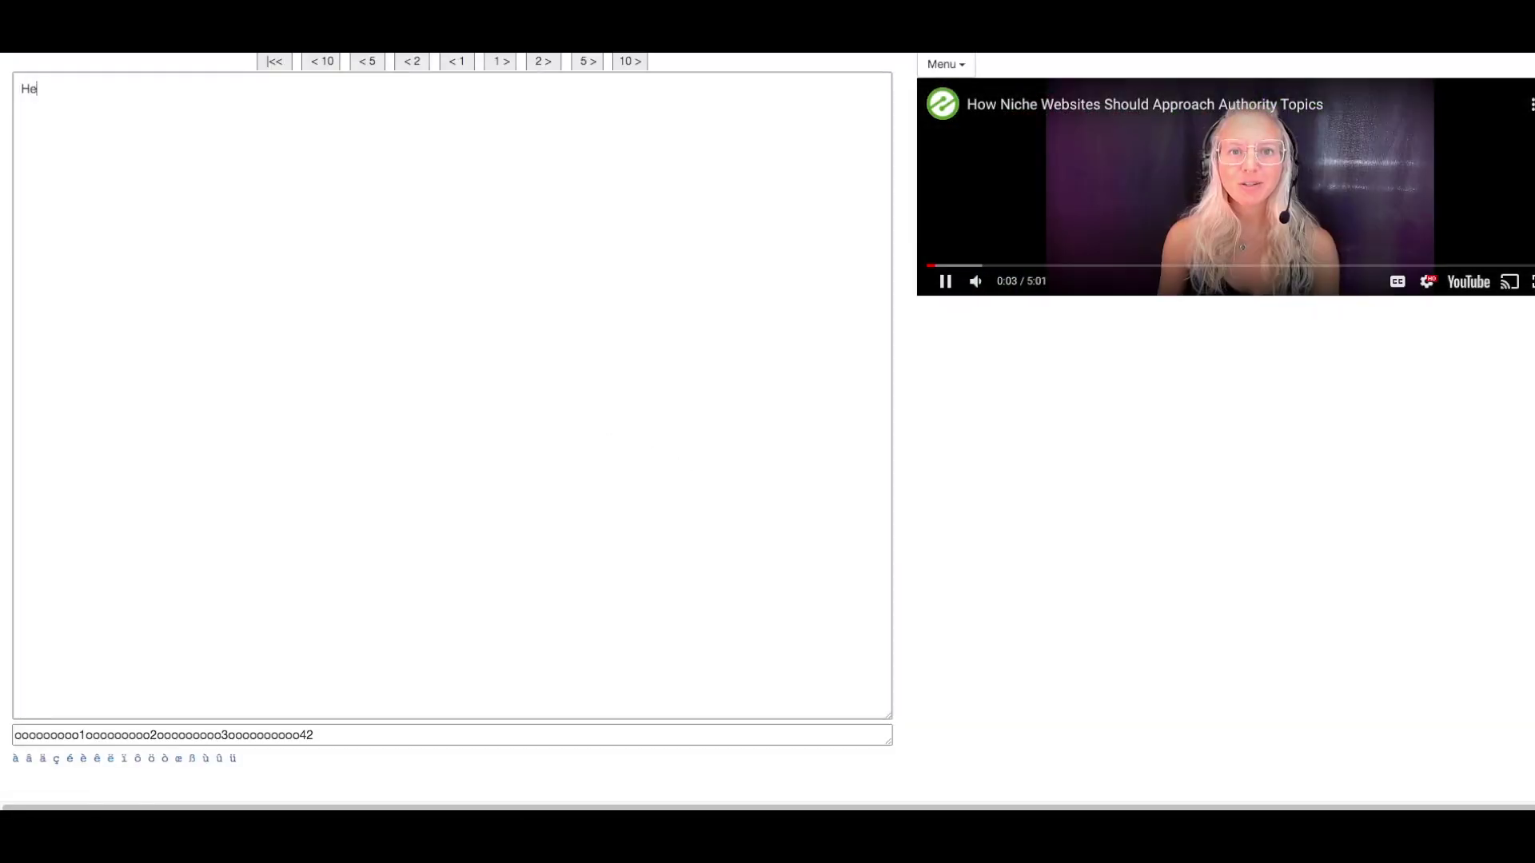
{"action": "type", "text": "llo and welcome to another episode of Ezoic Explains."}
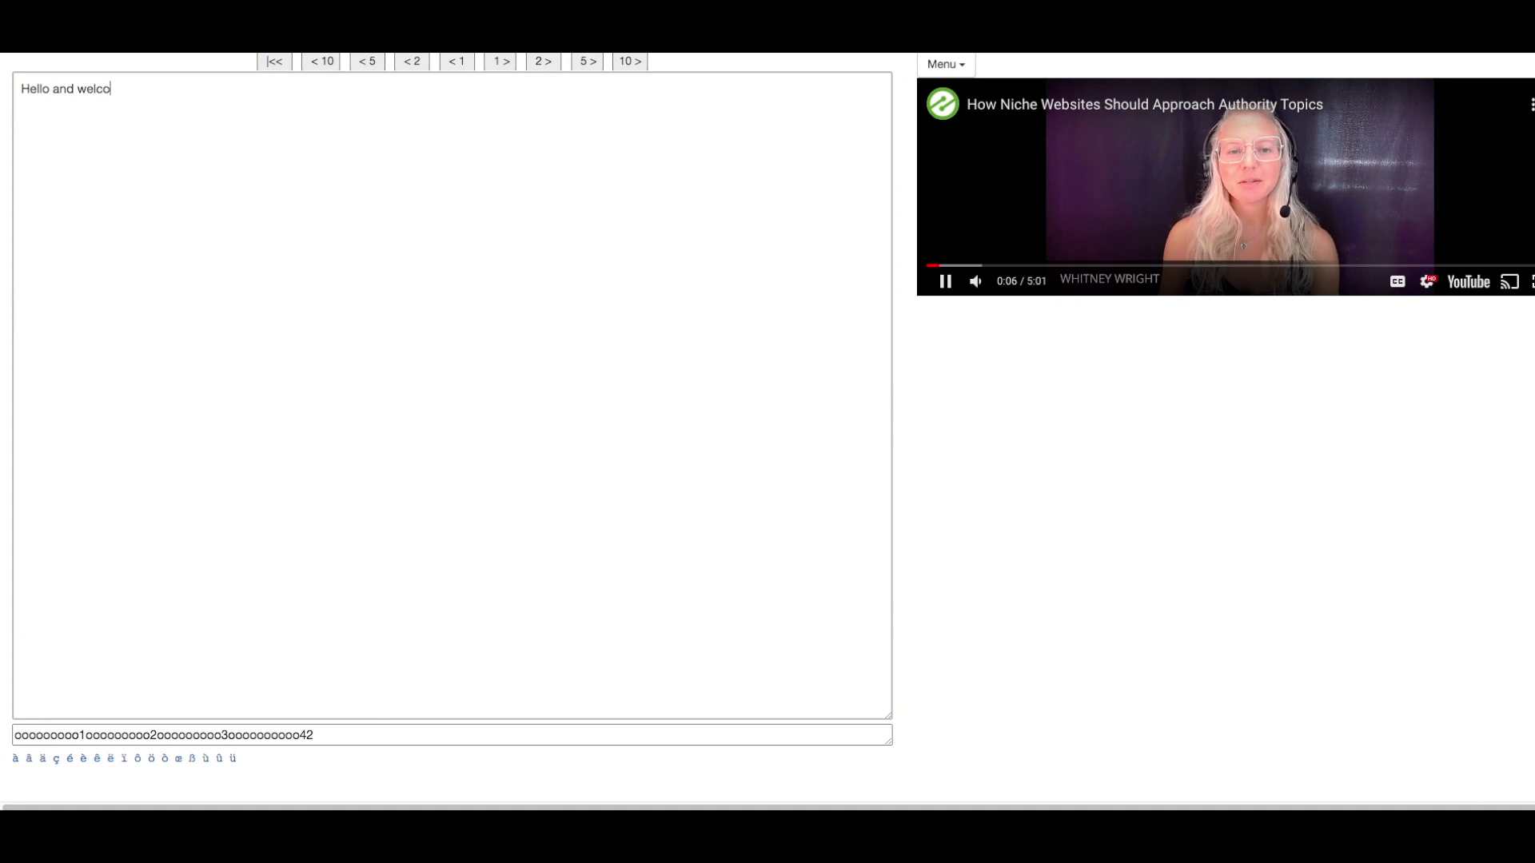
{"action": "left_click", "coordinate": [543, 61]}
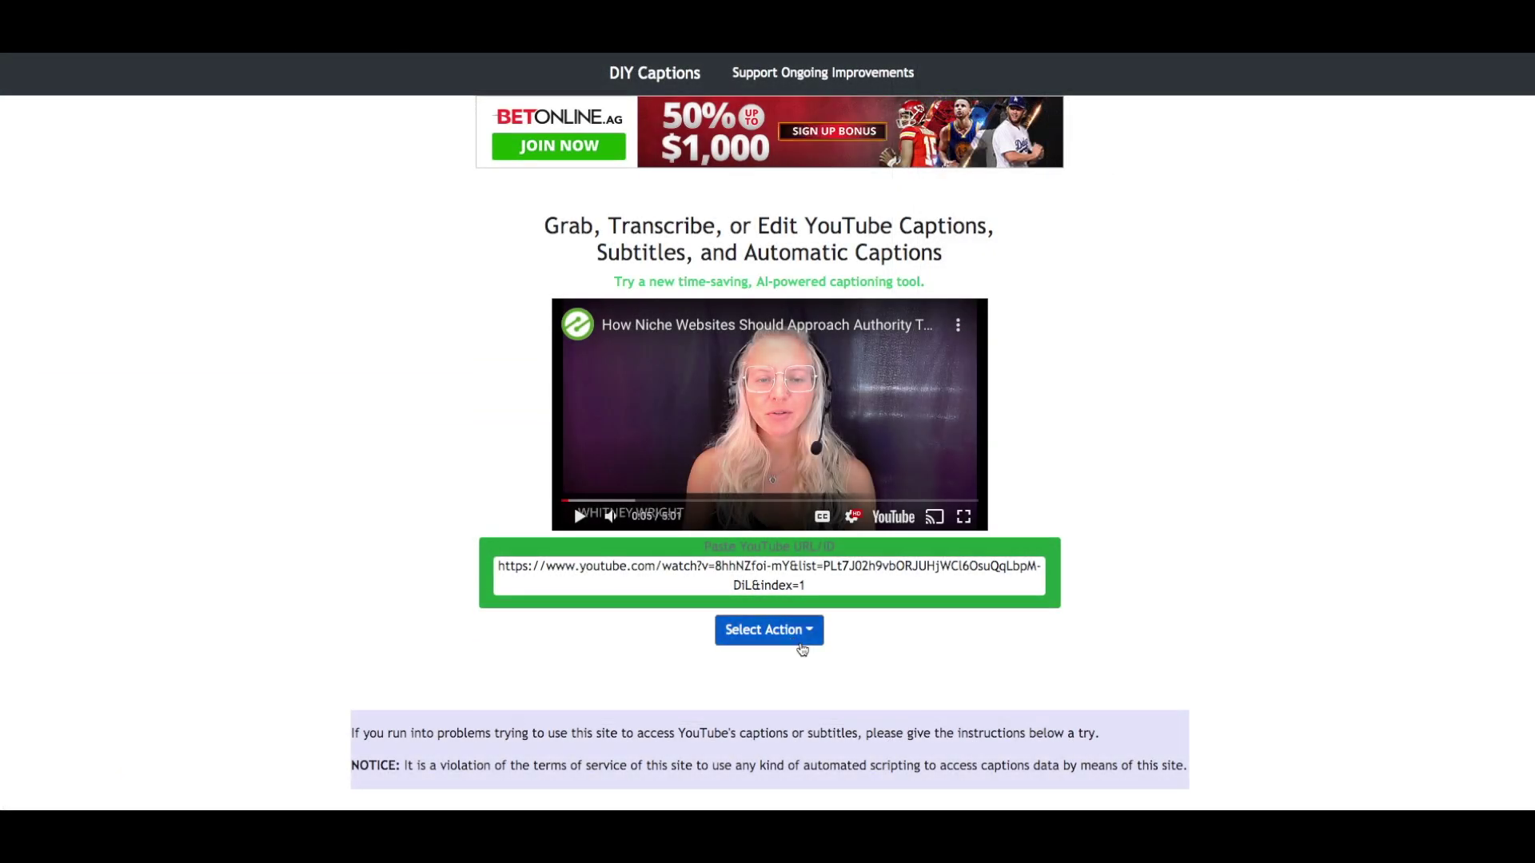
Open the video in oTranscribe, speed up its playback rate, and pause it
{"action": "left_click", "coordinate": [801, 640]}
{"action": "left_click", "coordinate": [813, 748]}
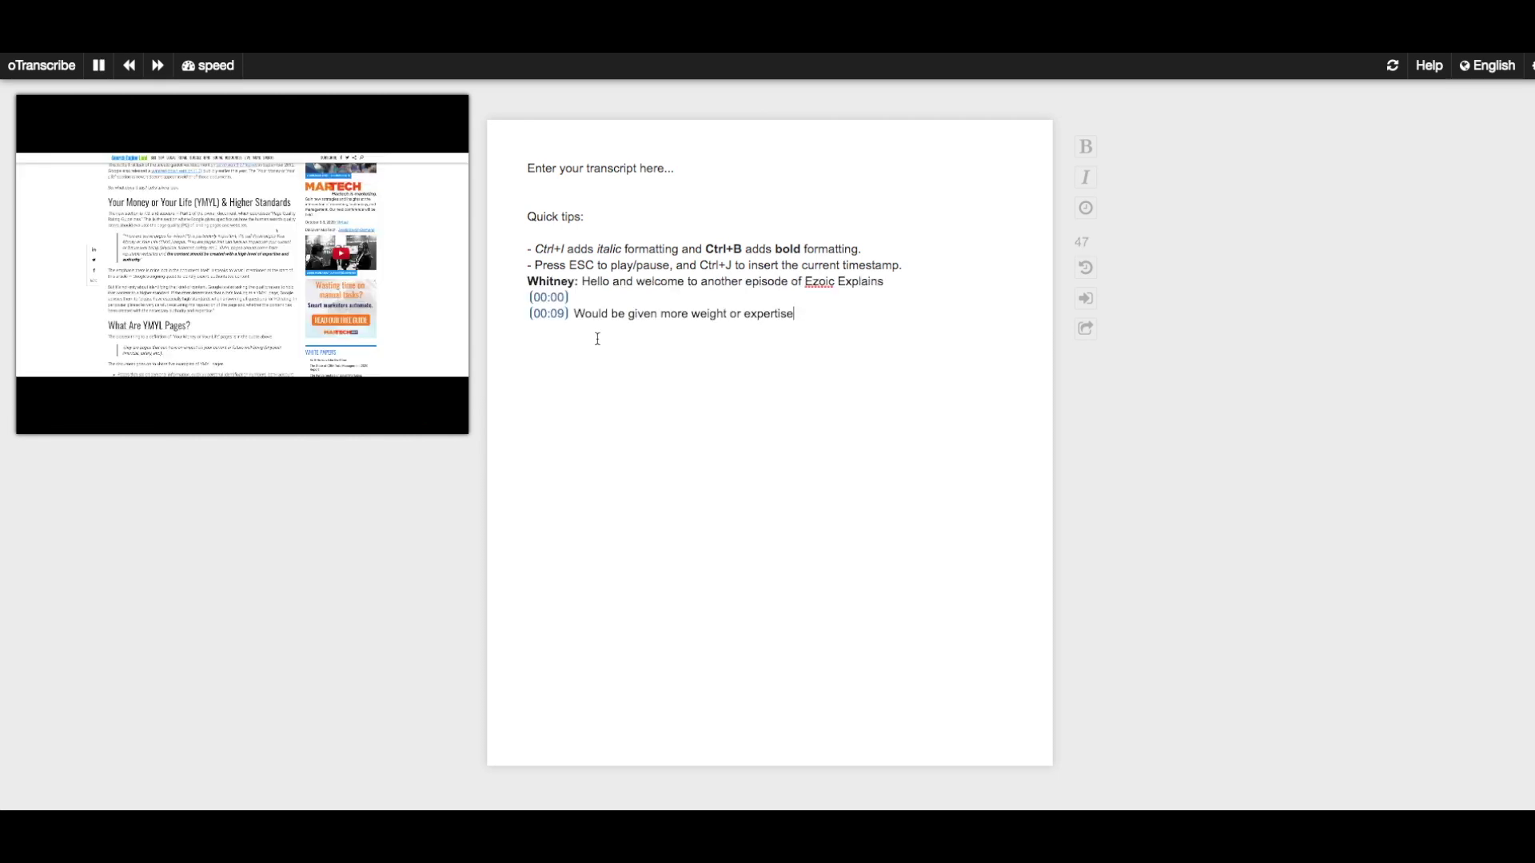
{"action": "mouse_move", "coordinate": [196, 76]}
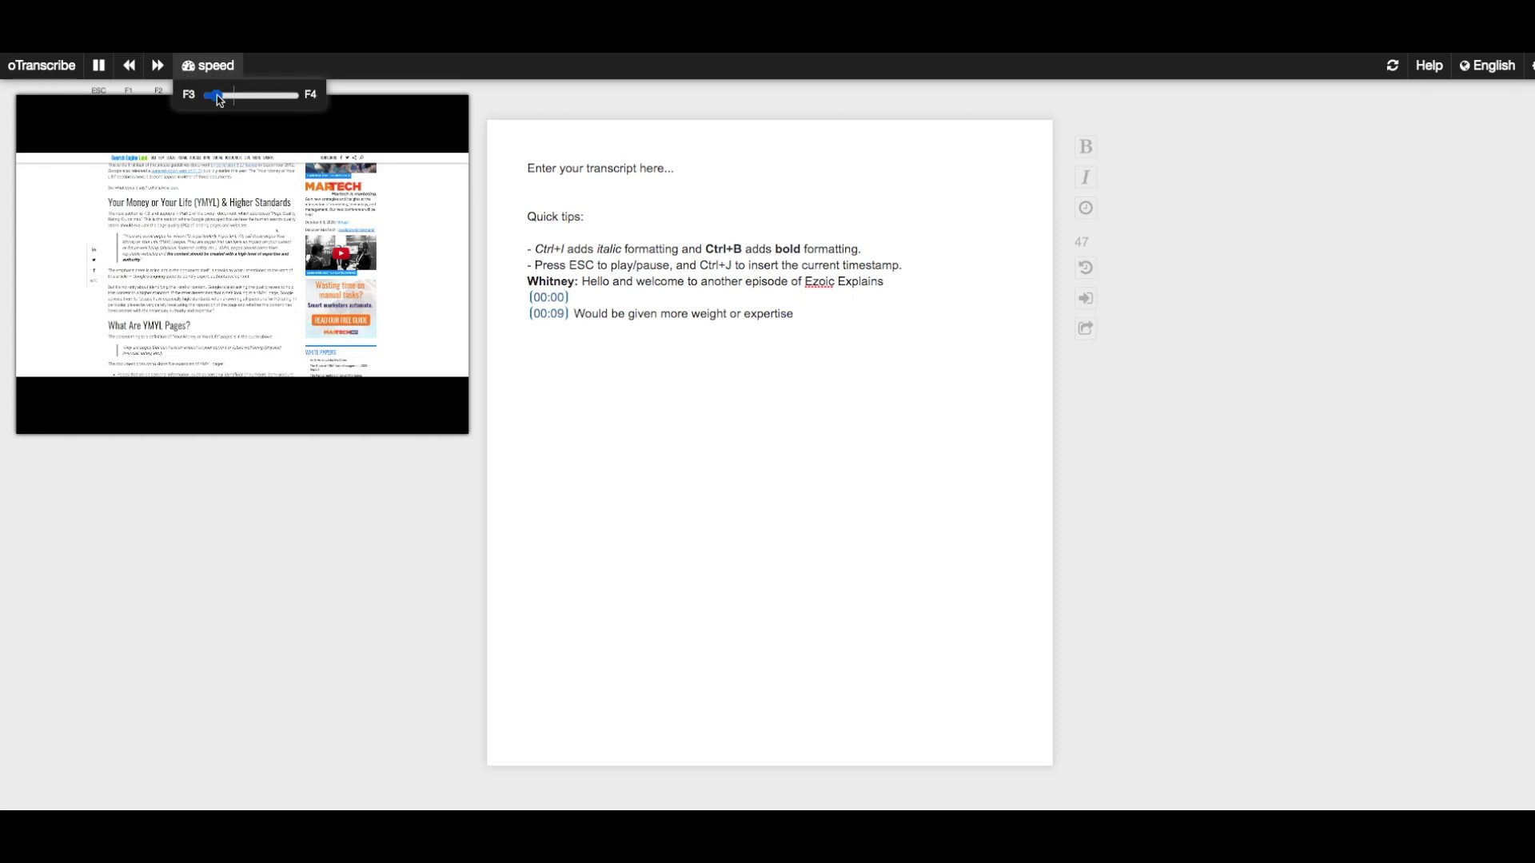
{"action": "left_click_drag", "start_coordinate": [216, 95], "coordinate": [280, 101]}
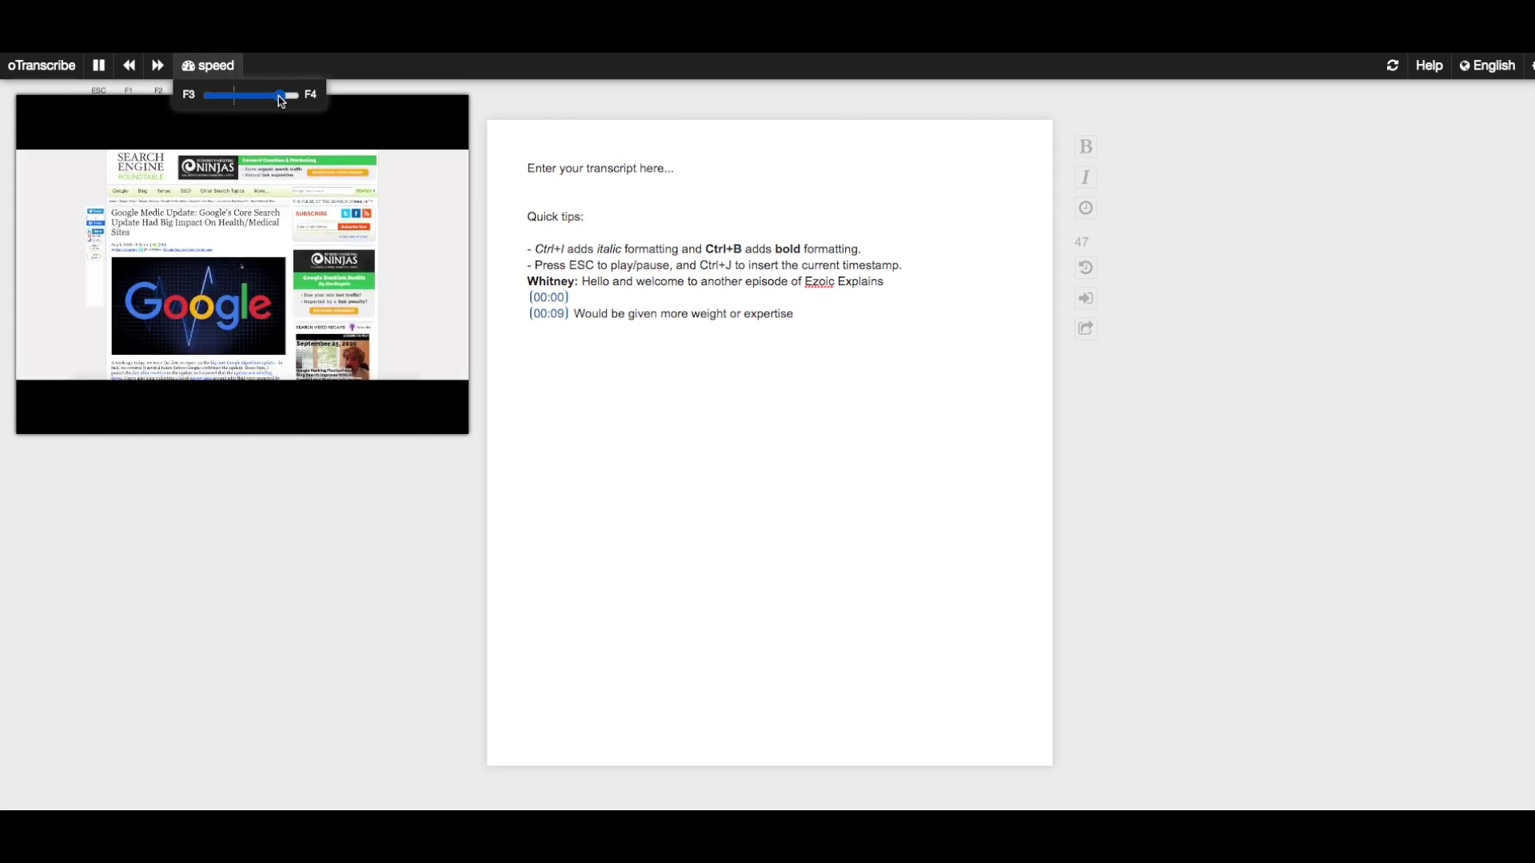
{"action": "left_click", "coordinate": [98, 65]}
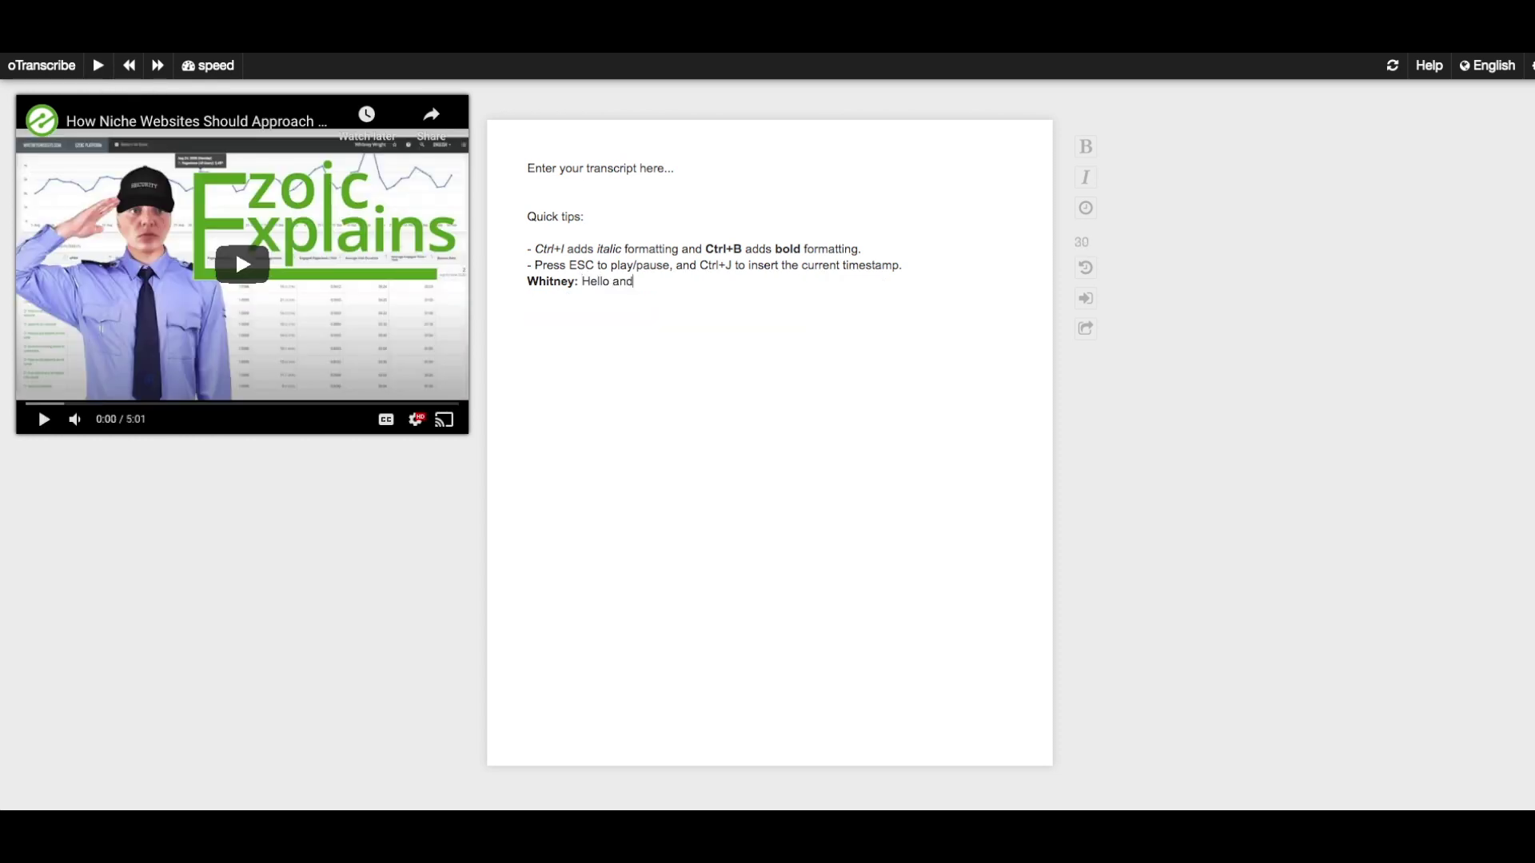
Finish the line with 'to another episode of Ezoic Explains', add a timestamp, and resume playback
{"action": "key", "text": "BackSpace"}
{"action": "type", "text": "to another episode of Ezoic Explains"}
{"action": "key", "text": "Return"}
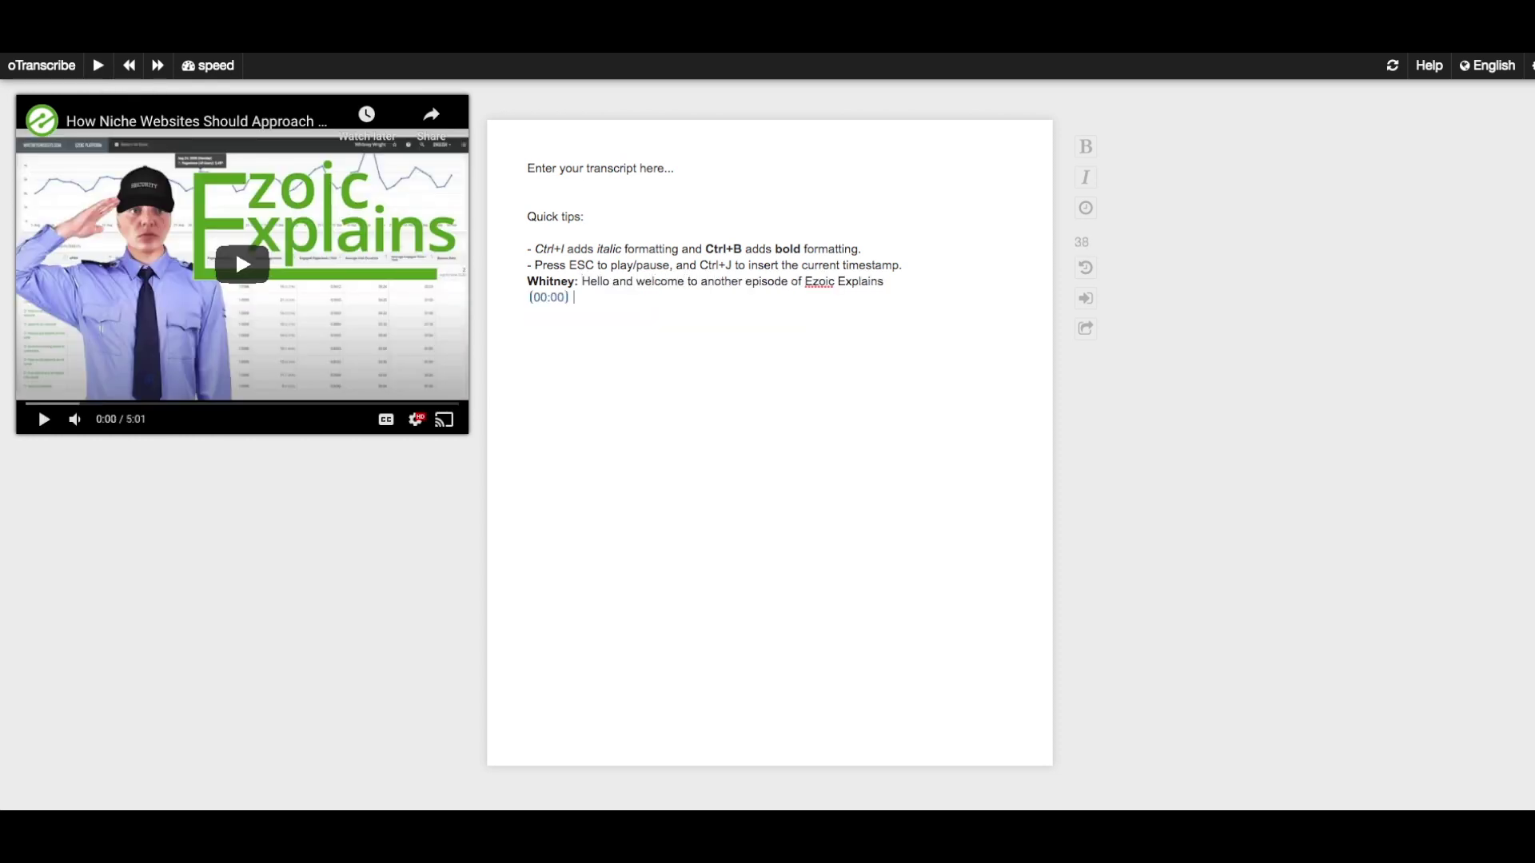
{"action": "key", "text": "Escape"}
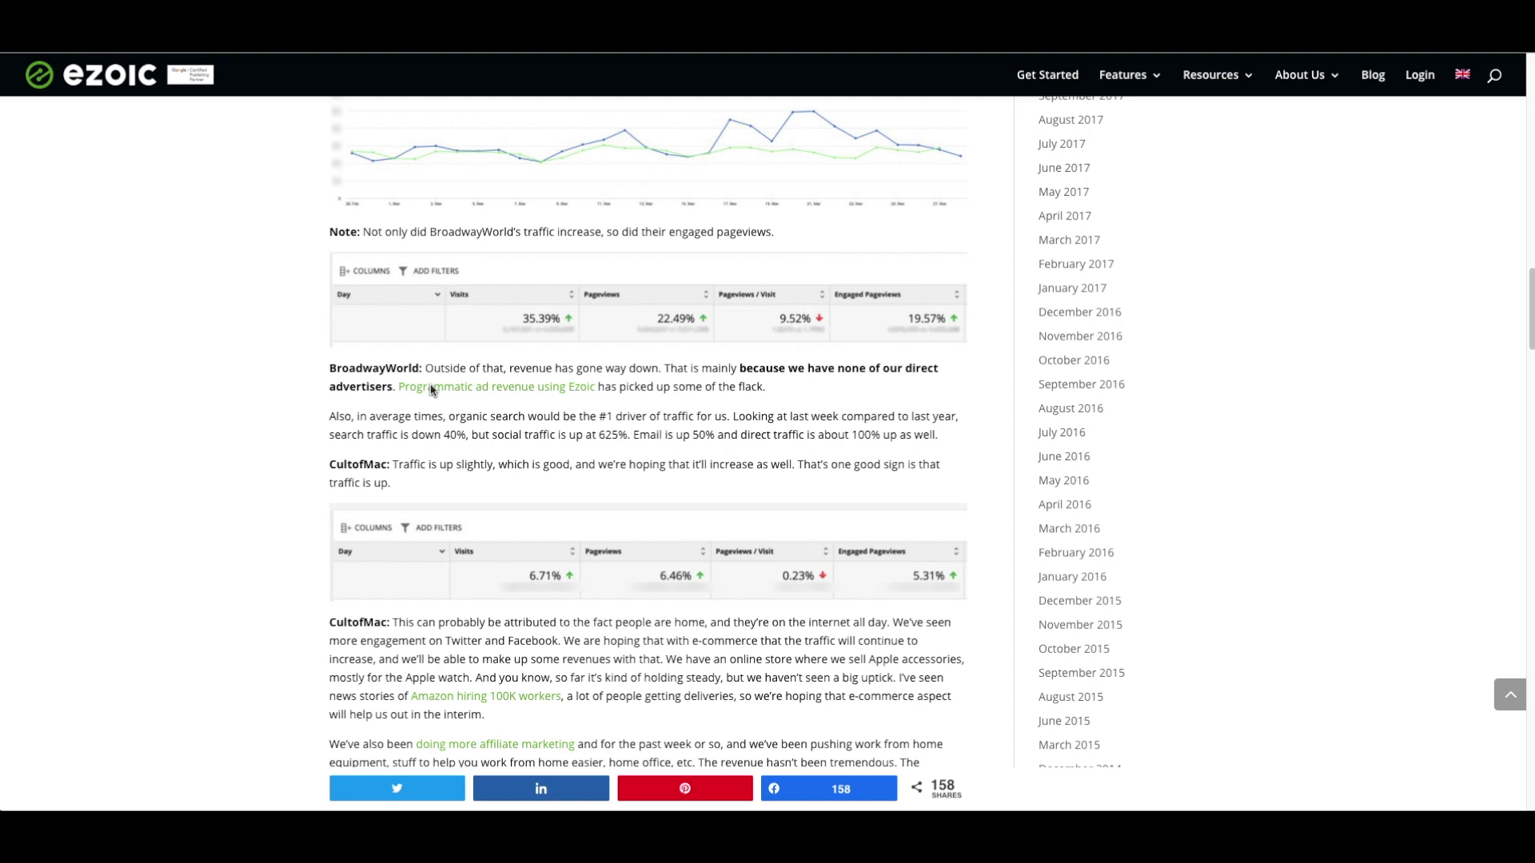
Scroll the Ezoic article and select the BroadwayWorld sentence about revenue going way down
{"action": "scroll", "coordinate": [455, 432], "scroll_direction": "down", "scroll_amount": 2}
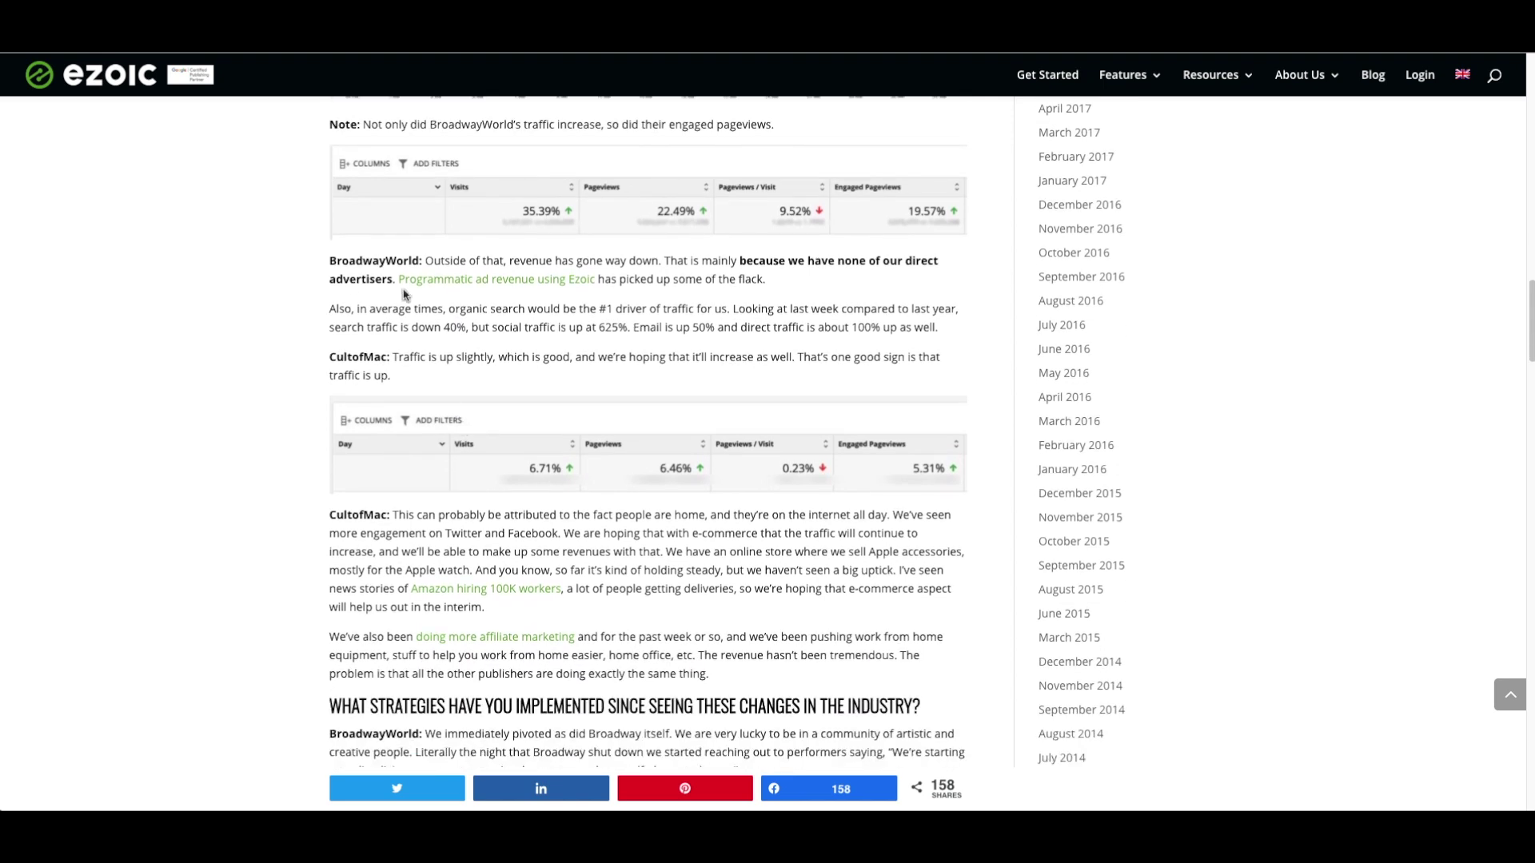
{"action": "left_click_drag", "start_coordinate": [386, 260], "coordinate": [788, 264]}
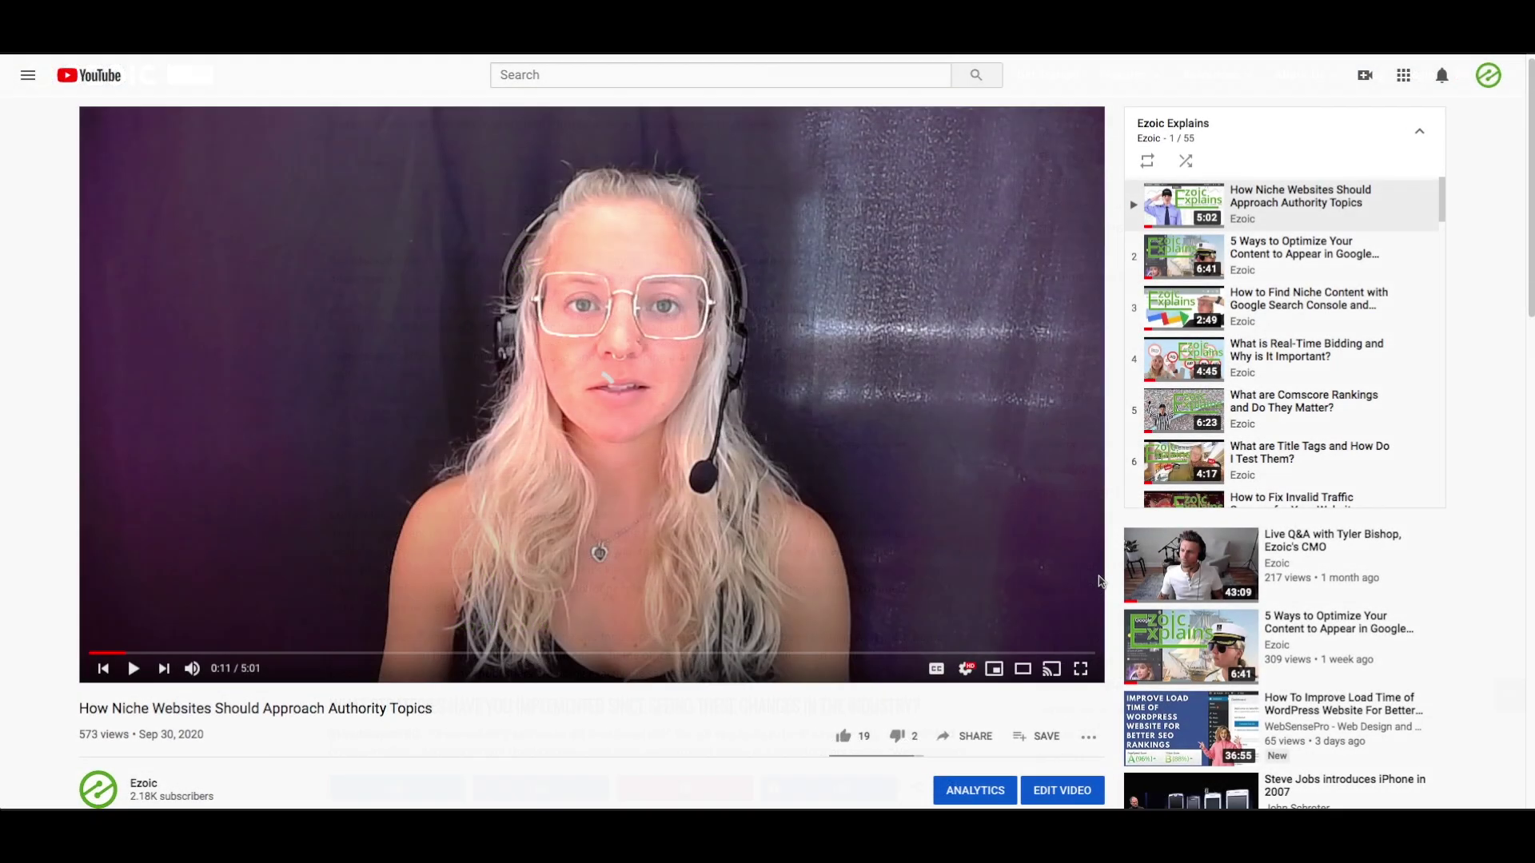
Expand the video's full description and scroll through it down to the playlist notes
{"action": "scroll", "coordinate": [1148, 568], "scroll_direction": "down", "scroll_amount": 1}
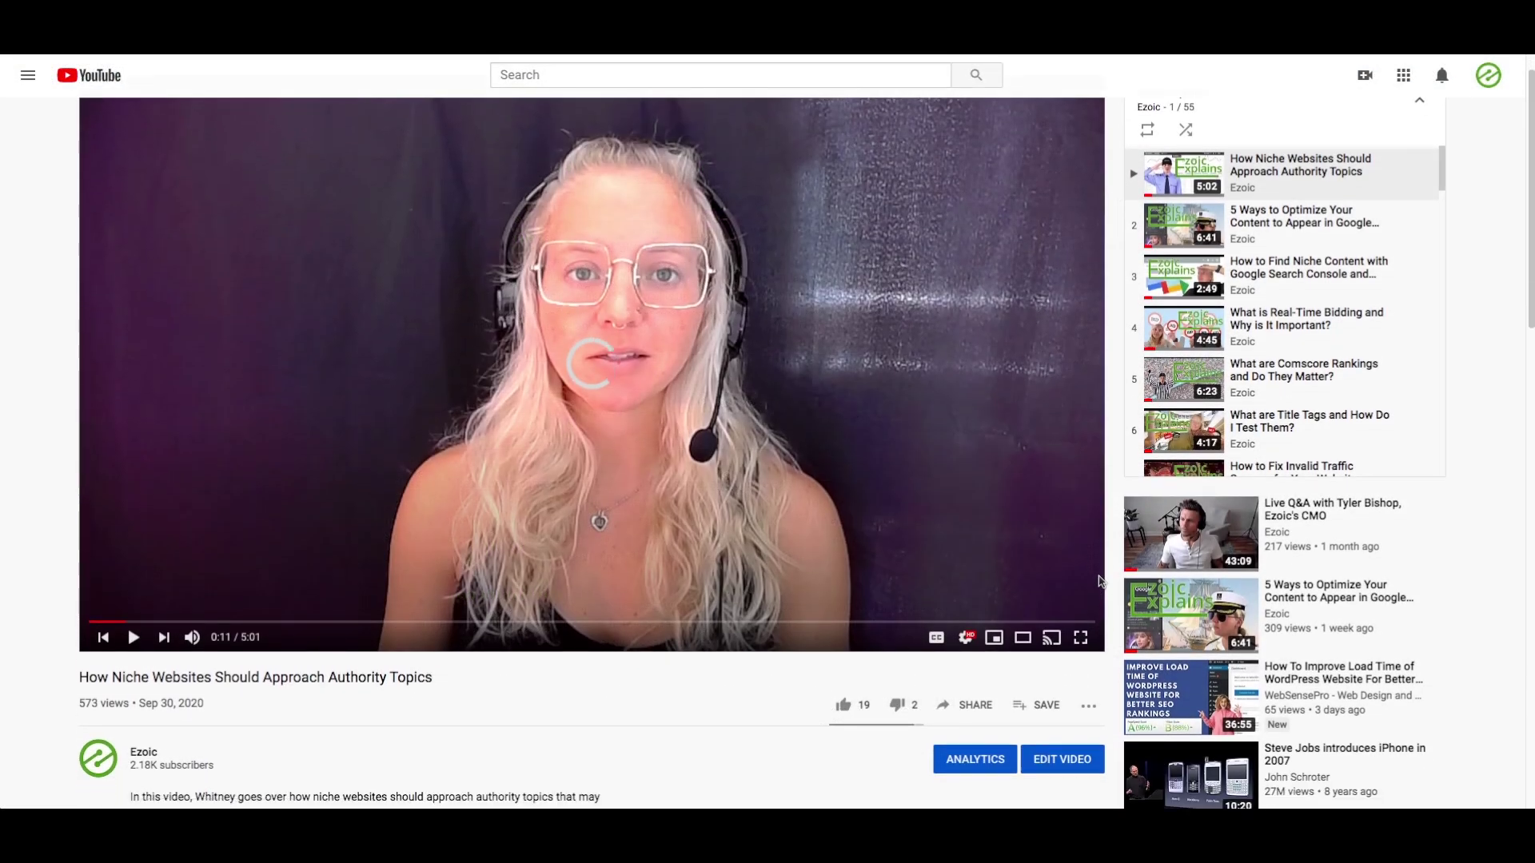
{"action": "scroll", "coordinate": [1099, 581], "scroll_direction": "down", "scroll_amount": 2}
{"action": "scroll", "coordinate": [1099, 581], "scroll_direction": "down", "scroll_amount": 3}
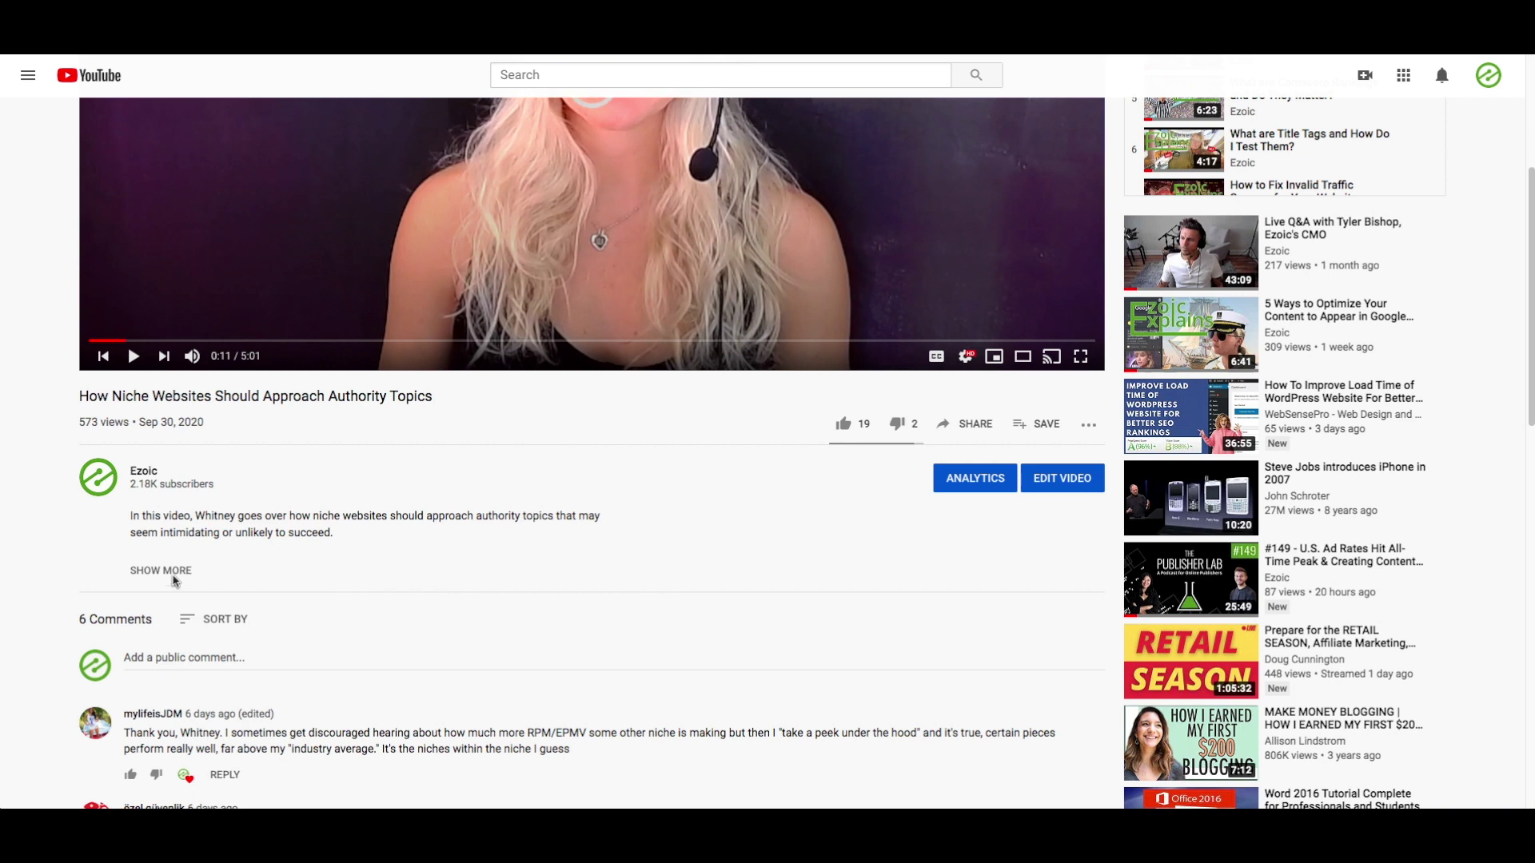
{"action": "left_click", "coordinate": [164, 570]}
{"action": "scroll", "coordinate": [405, 571], "scroll_direction": "down", "scroll_amount": 2}
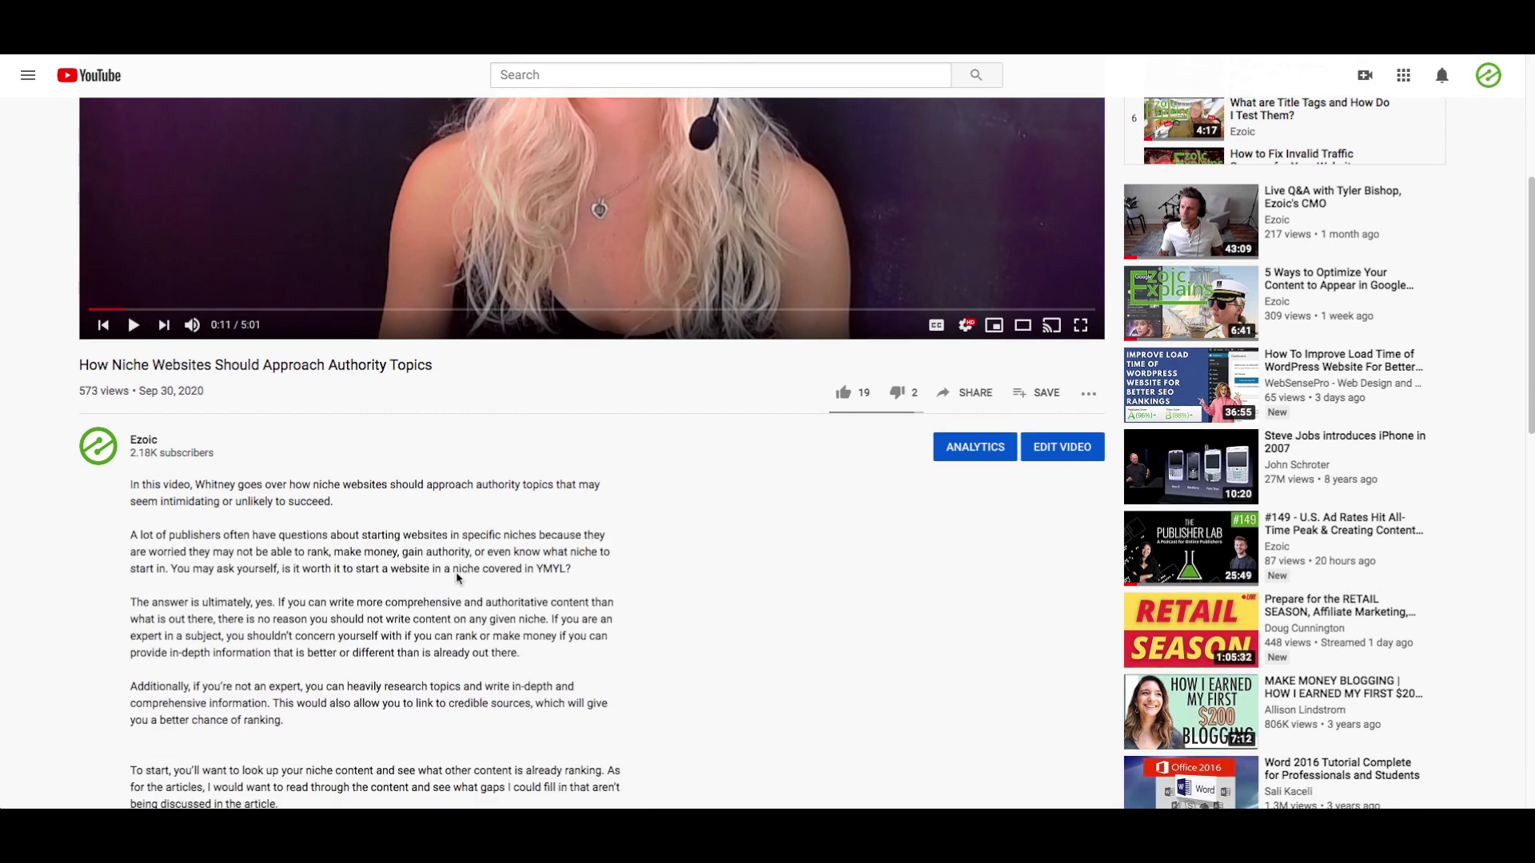
{"action": "scroll", "coordinate": [456, 573], "scroll_direction": "down", "scroll_amount": 2}
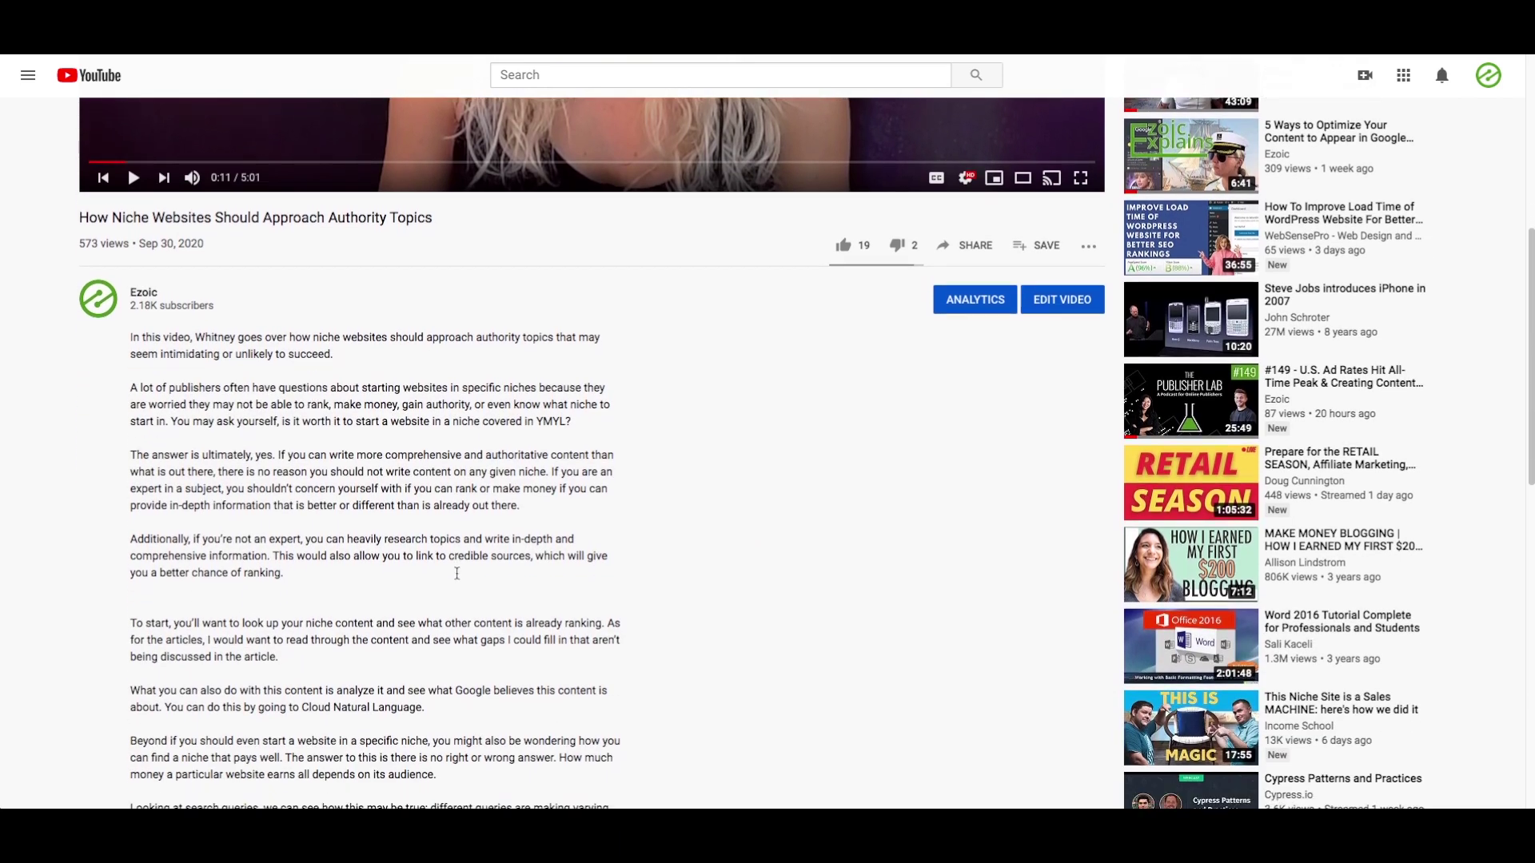
{"action": "scroll", "coordinate": [456, 576], "scroll_direction": "down", "scroll_amount": 2}
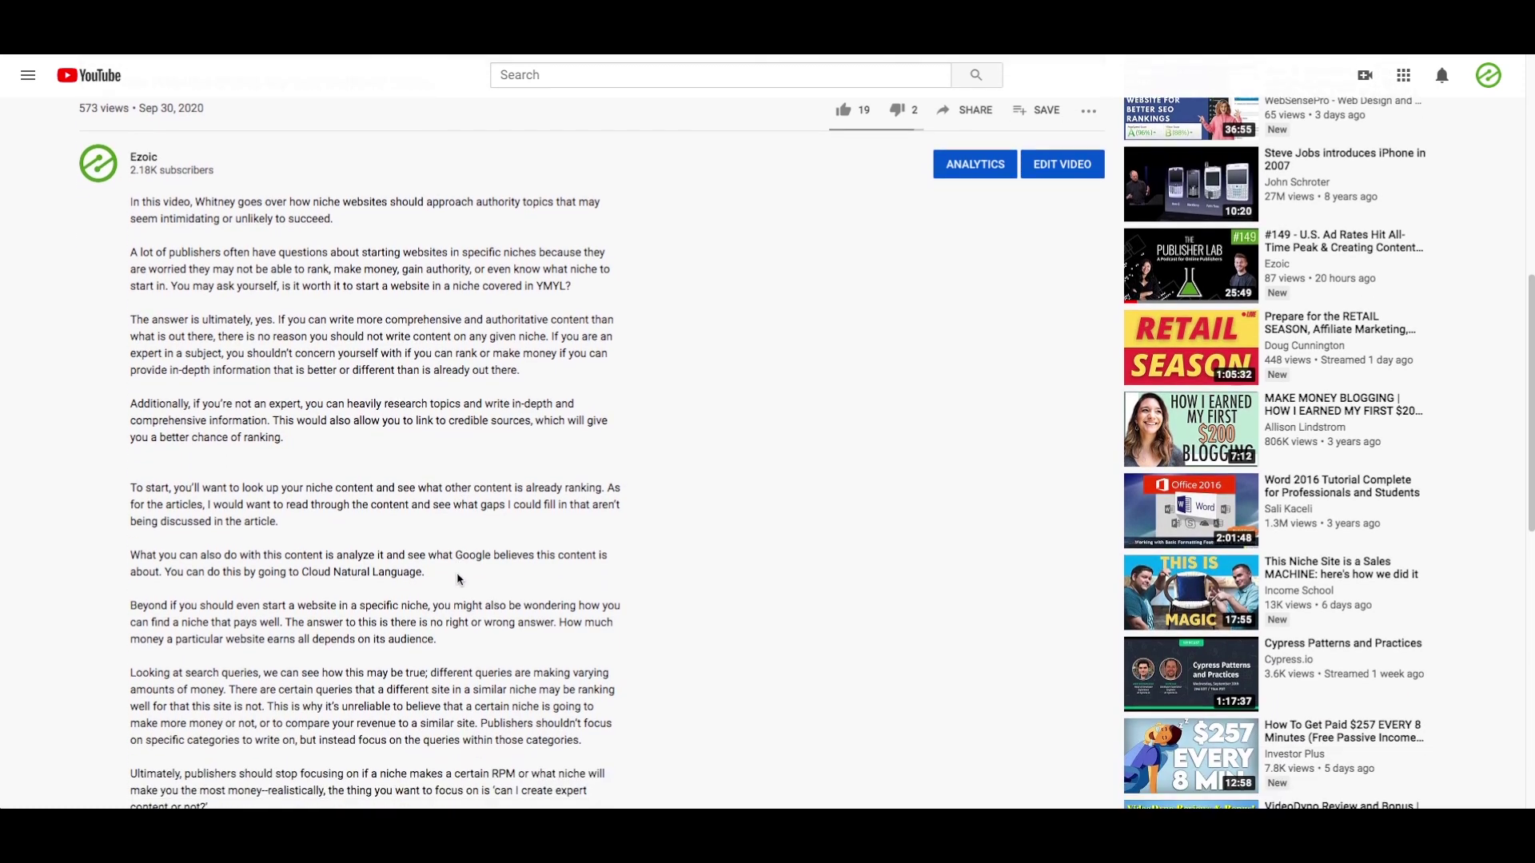
{"action": "scroll", "coordinate": [457, 574], "scroll_direction": "down", "scroll_amount": 1}
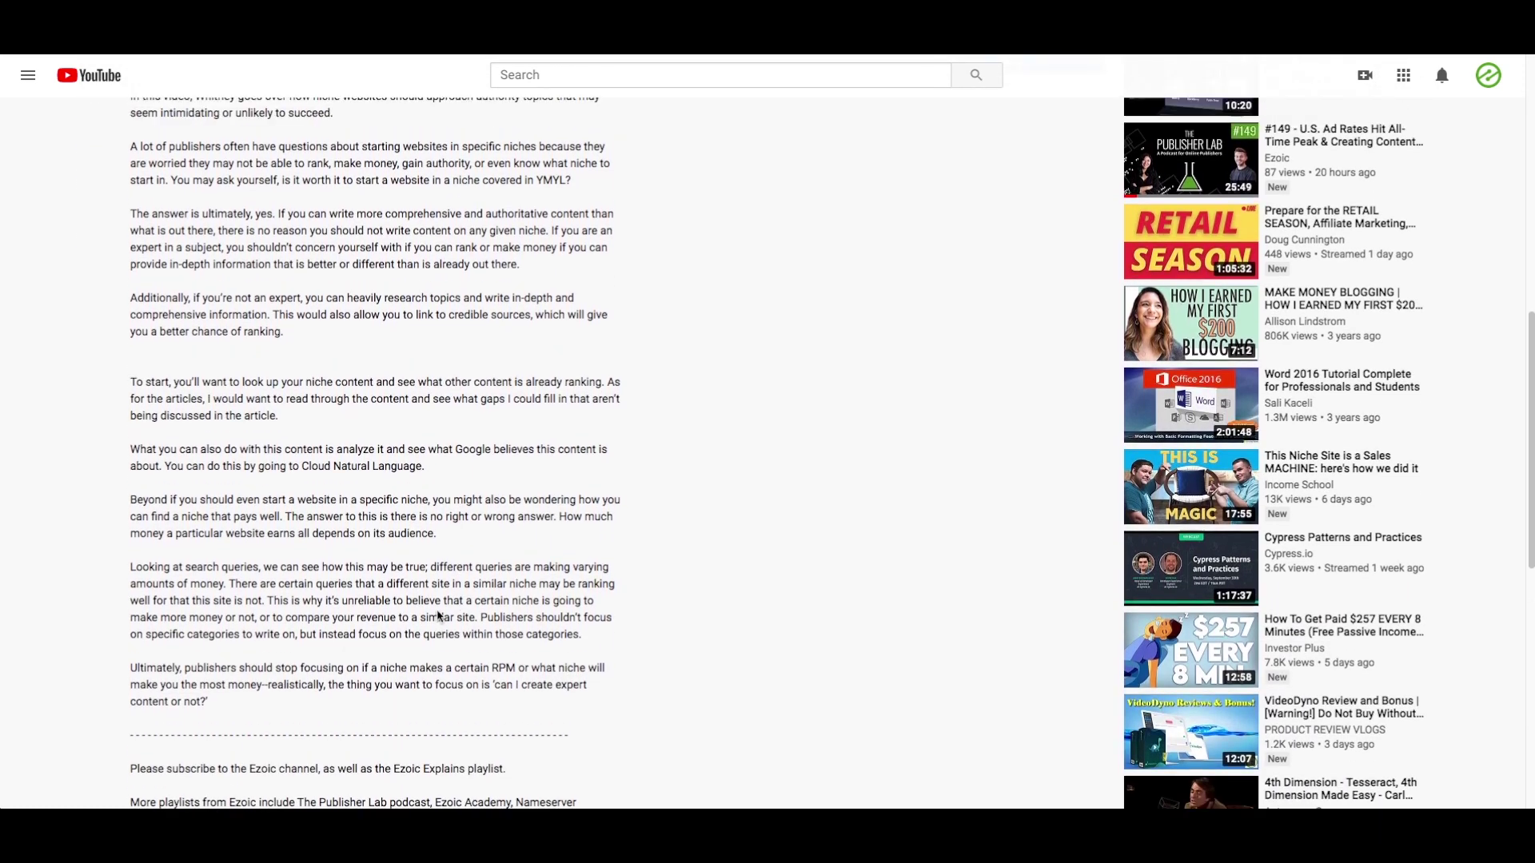
{"action": "scroll", "coordinate": [451, 594], "scroll_direction": "up", "scroll_amount": 2}
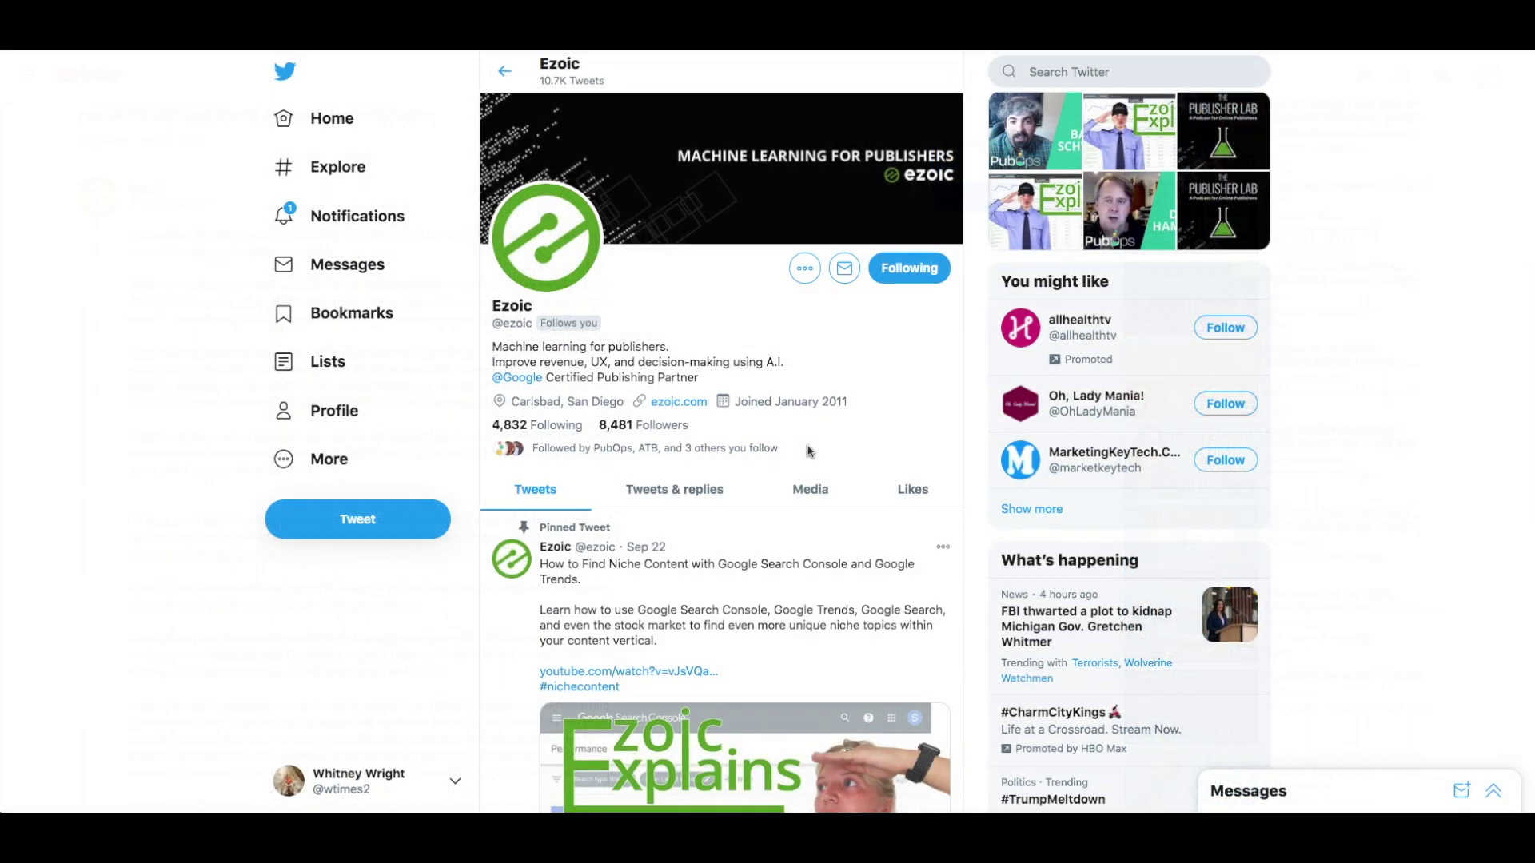
Scroll Ezoic's Twitter profile and select the pinned tweet's paragraph on Search Console and Trends
{"action": "scroll", "coordinate": [807, 451], "scroll_direction": "down", "scroll_amount": 3}
{"action": "scroll", "coordinate": [806, 453], "scroll_direction": "down", "scroll_amount": 1}
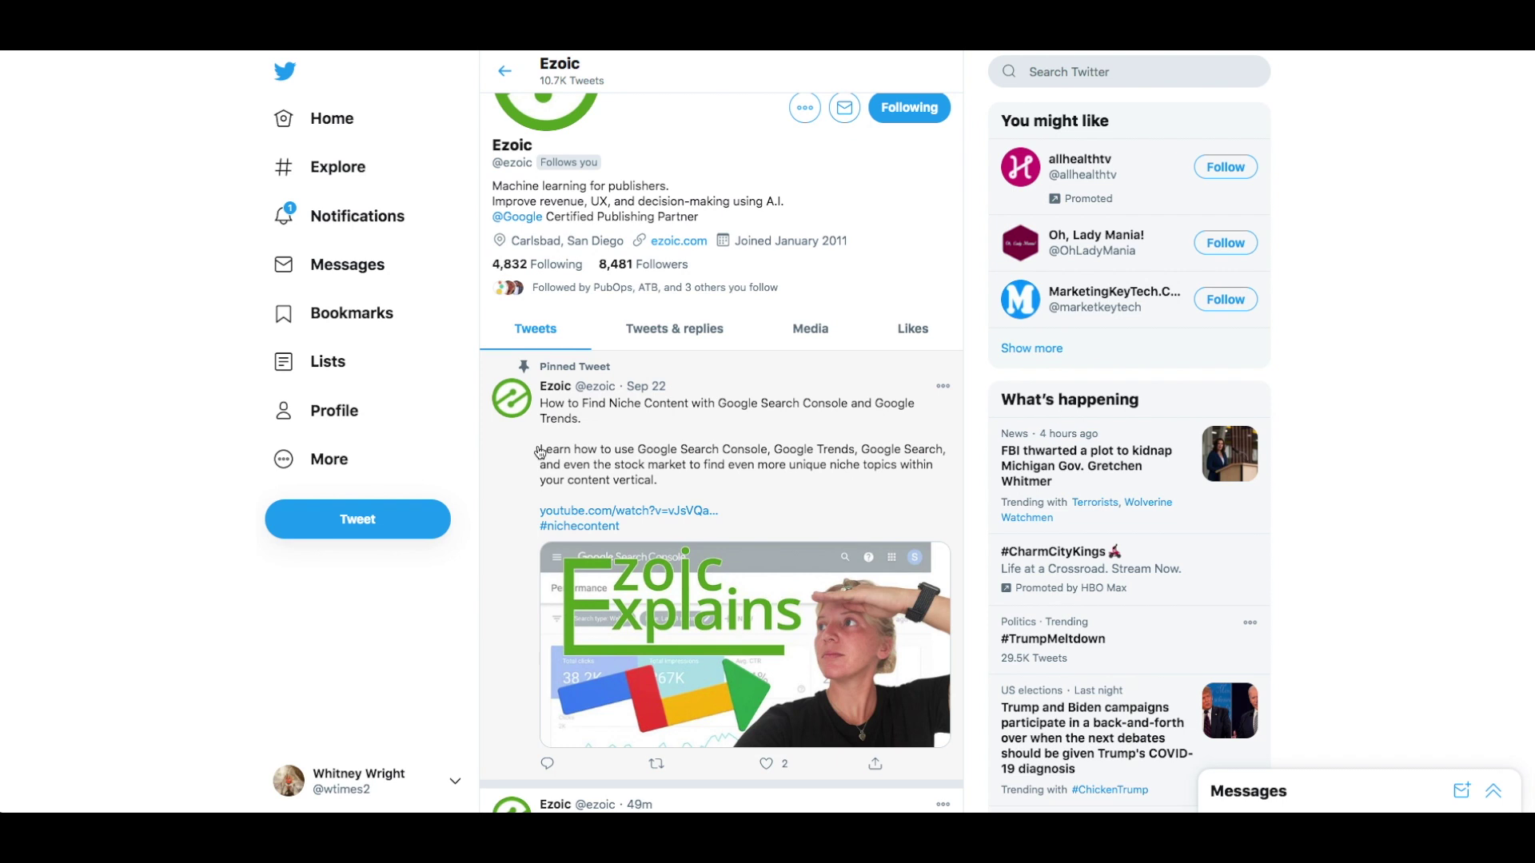
{"action": "left_click_drag", "start_coordinate": [540, 452], "coordinate": [683, 491]}
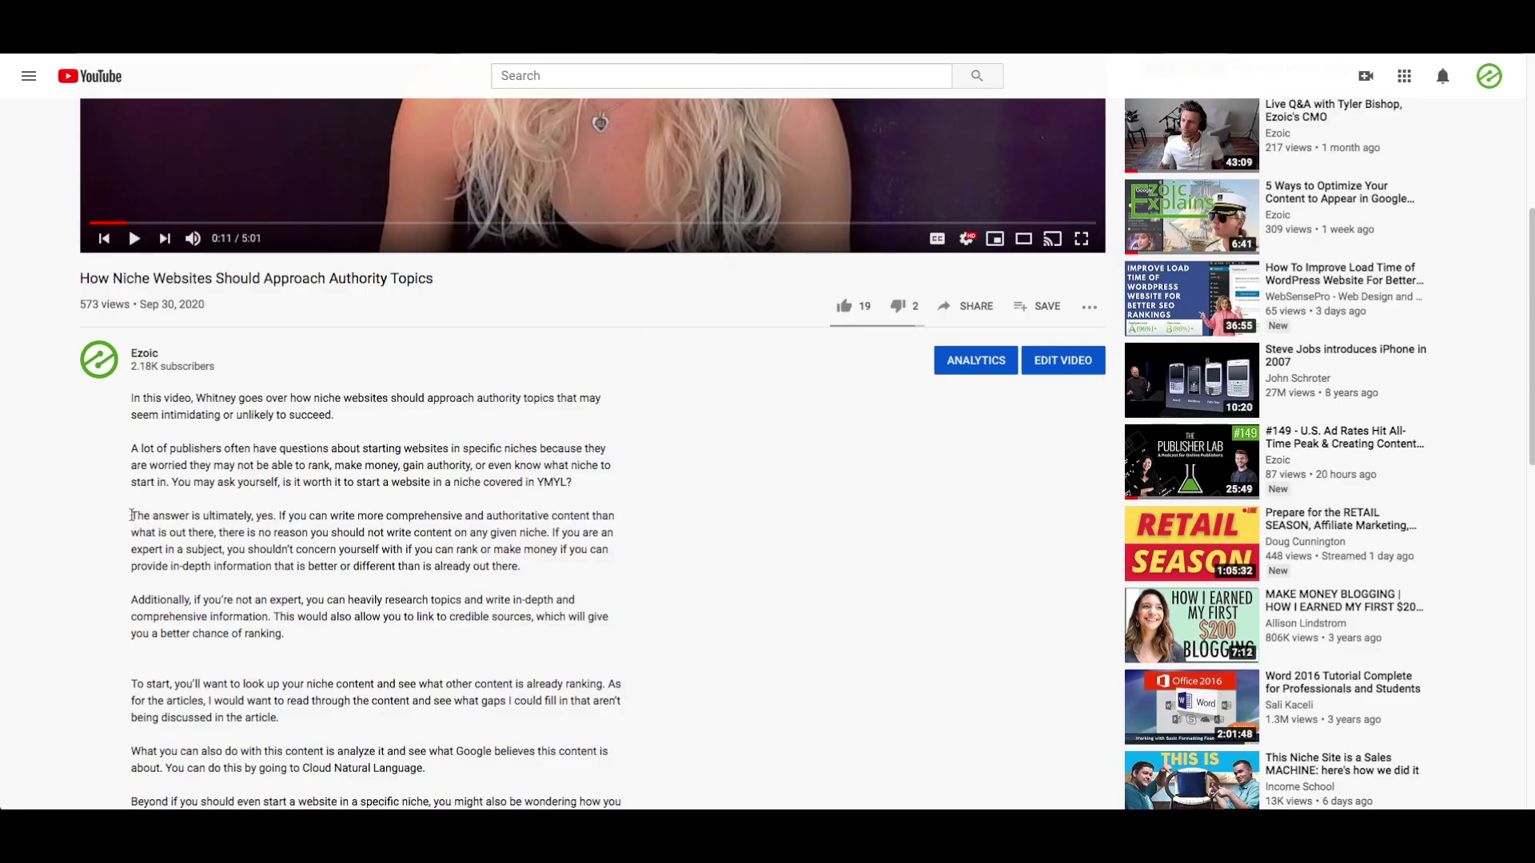
Copy the 'The answer is ultimately, yes' paragraphs and paste them into a new Quora answer
{"action": "left_click_drag", "start_coordinate": [132, 516], "coordinate": [554, 639]}
{"action": "key", "text": "ctrl+c"}
{"action": "right_click", "coordinate": [514, 562]}
{"action": "left_click", "coordinate": [540, 589]}
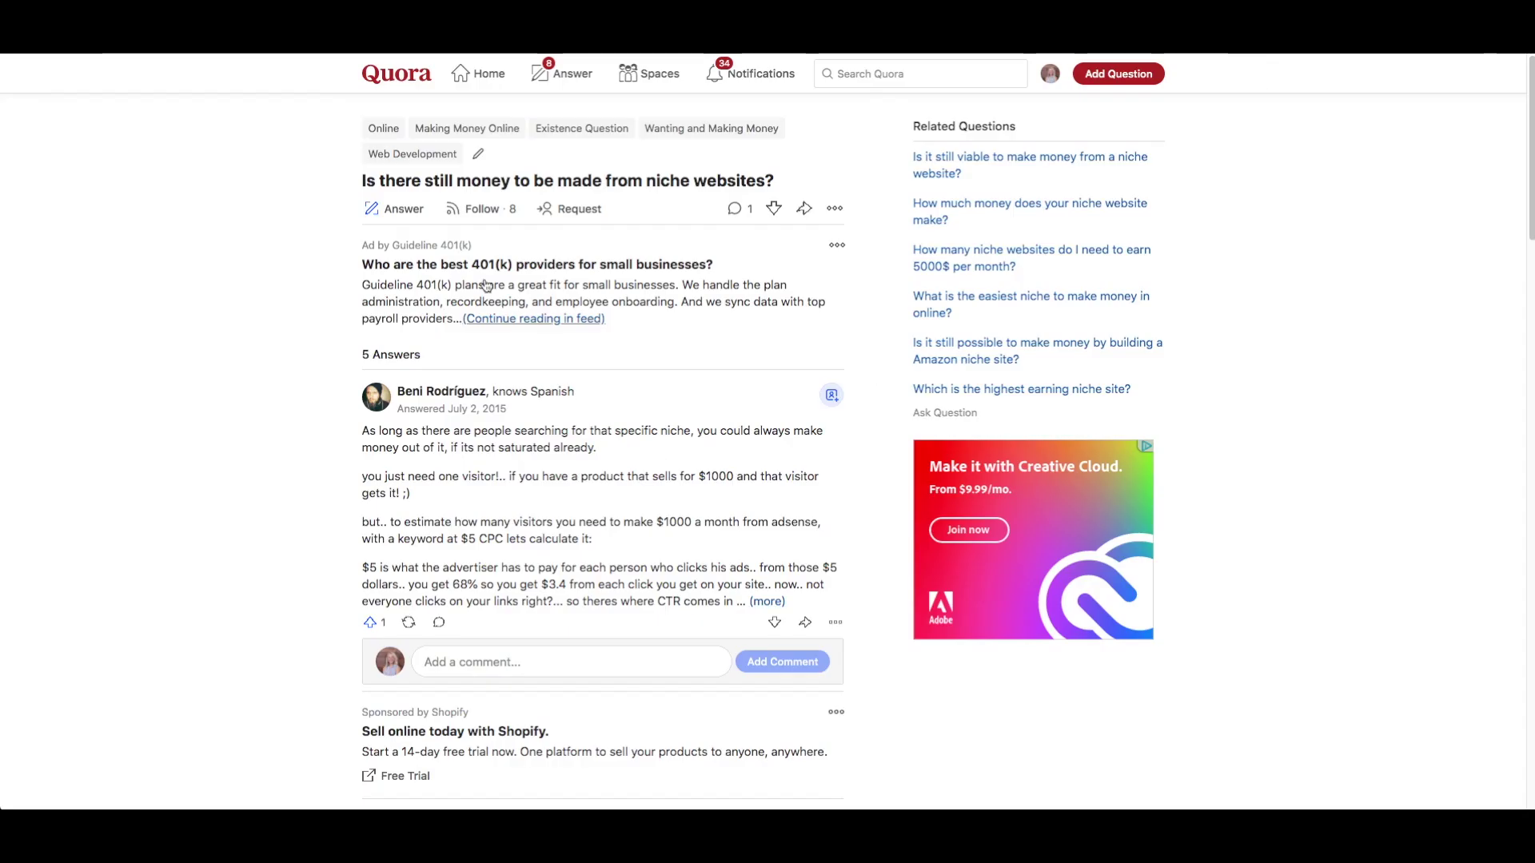
{"action": "left_click", "coordinate": [403, 207]}
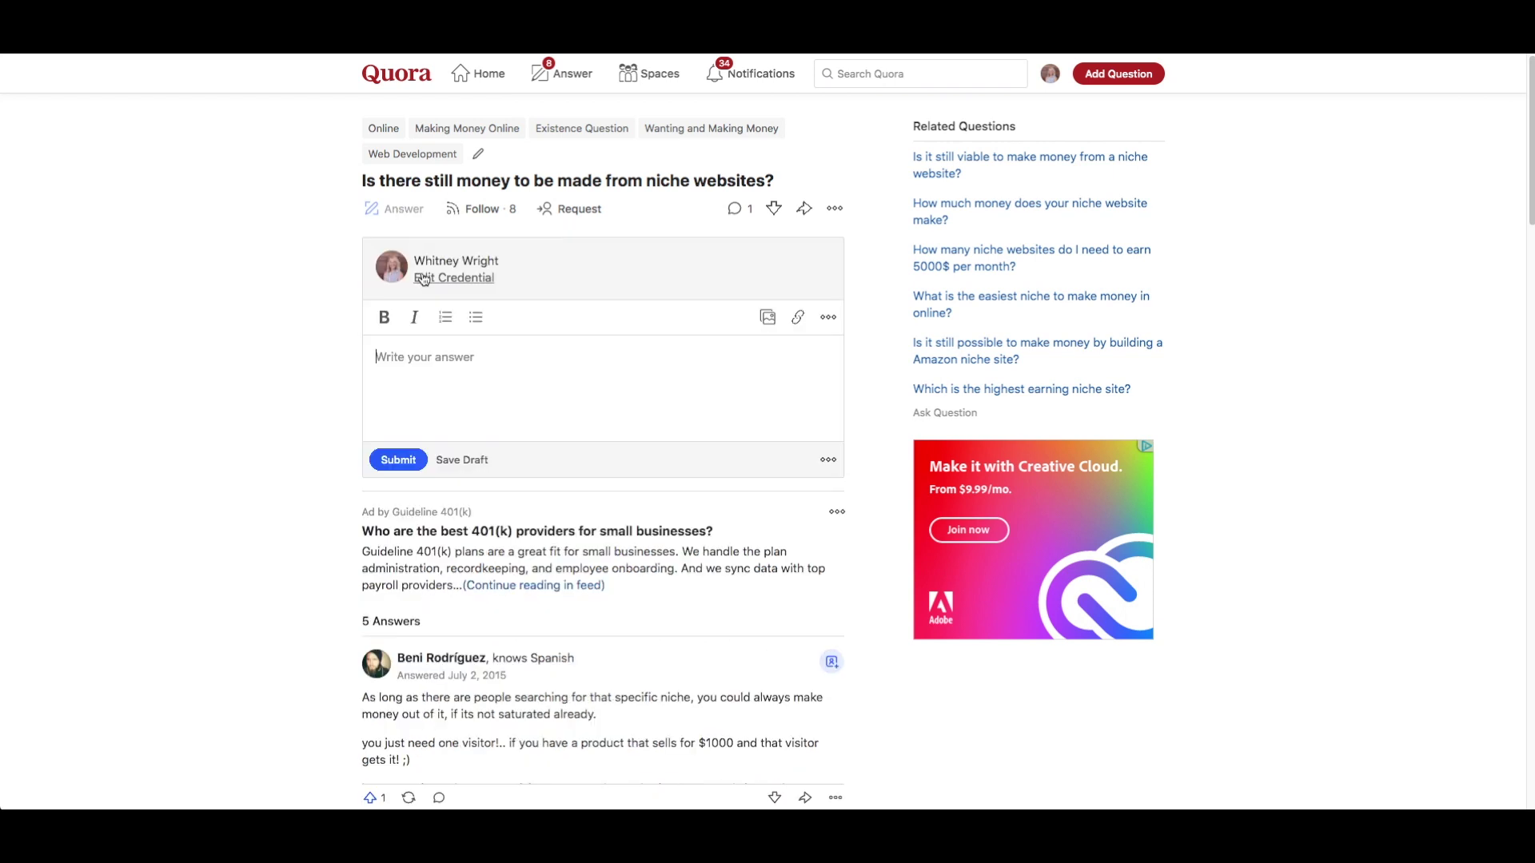
{"action": "key", "text": "ctrl+v"}
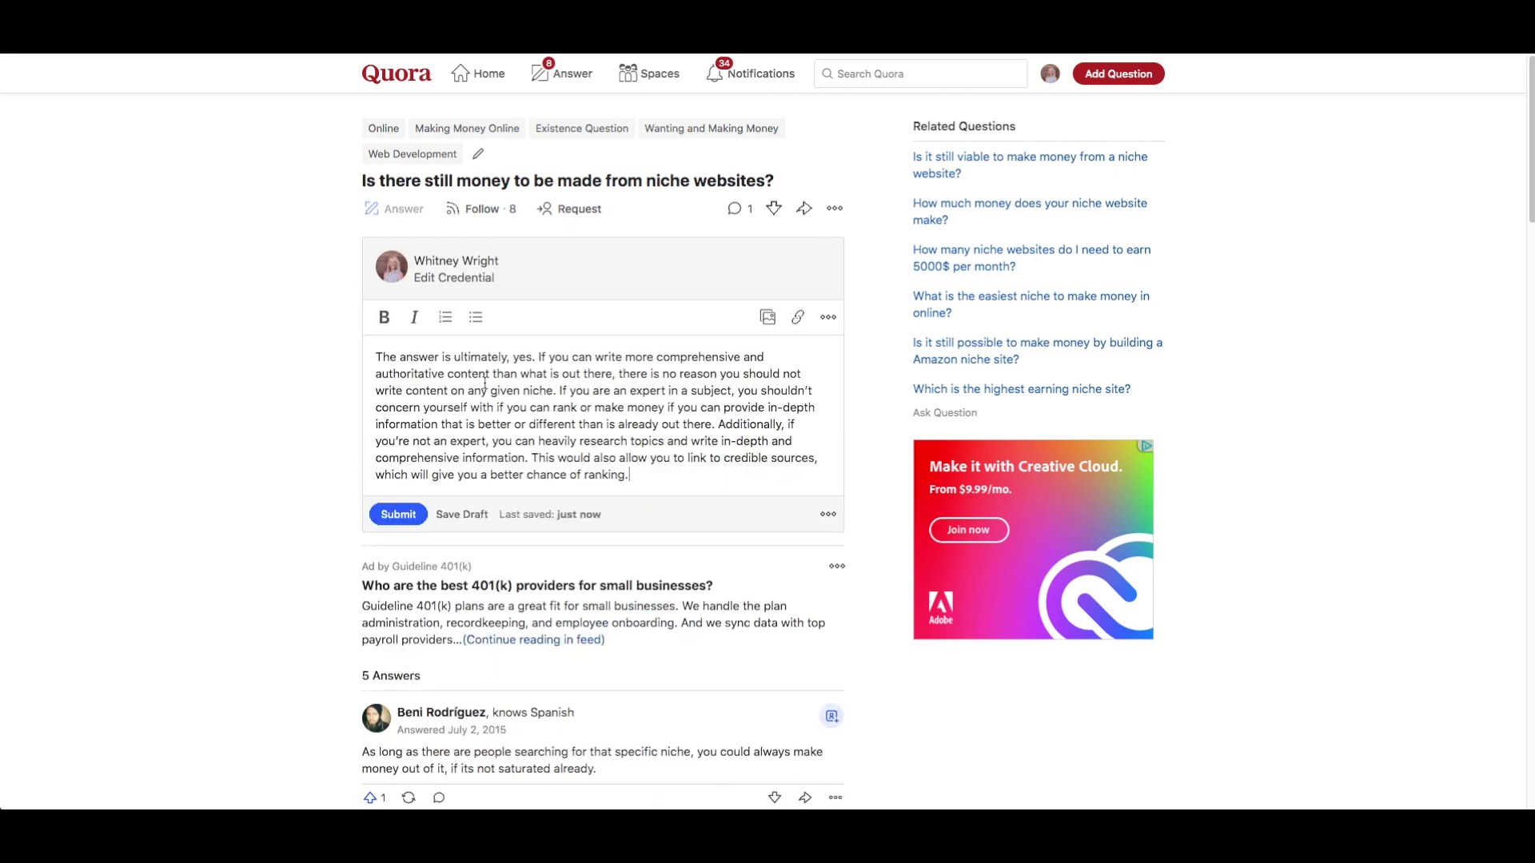